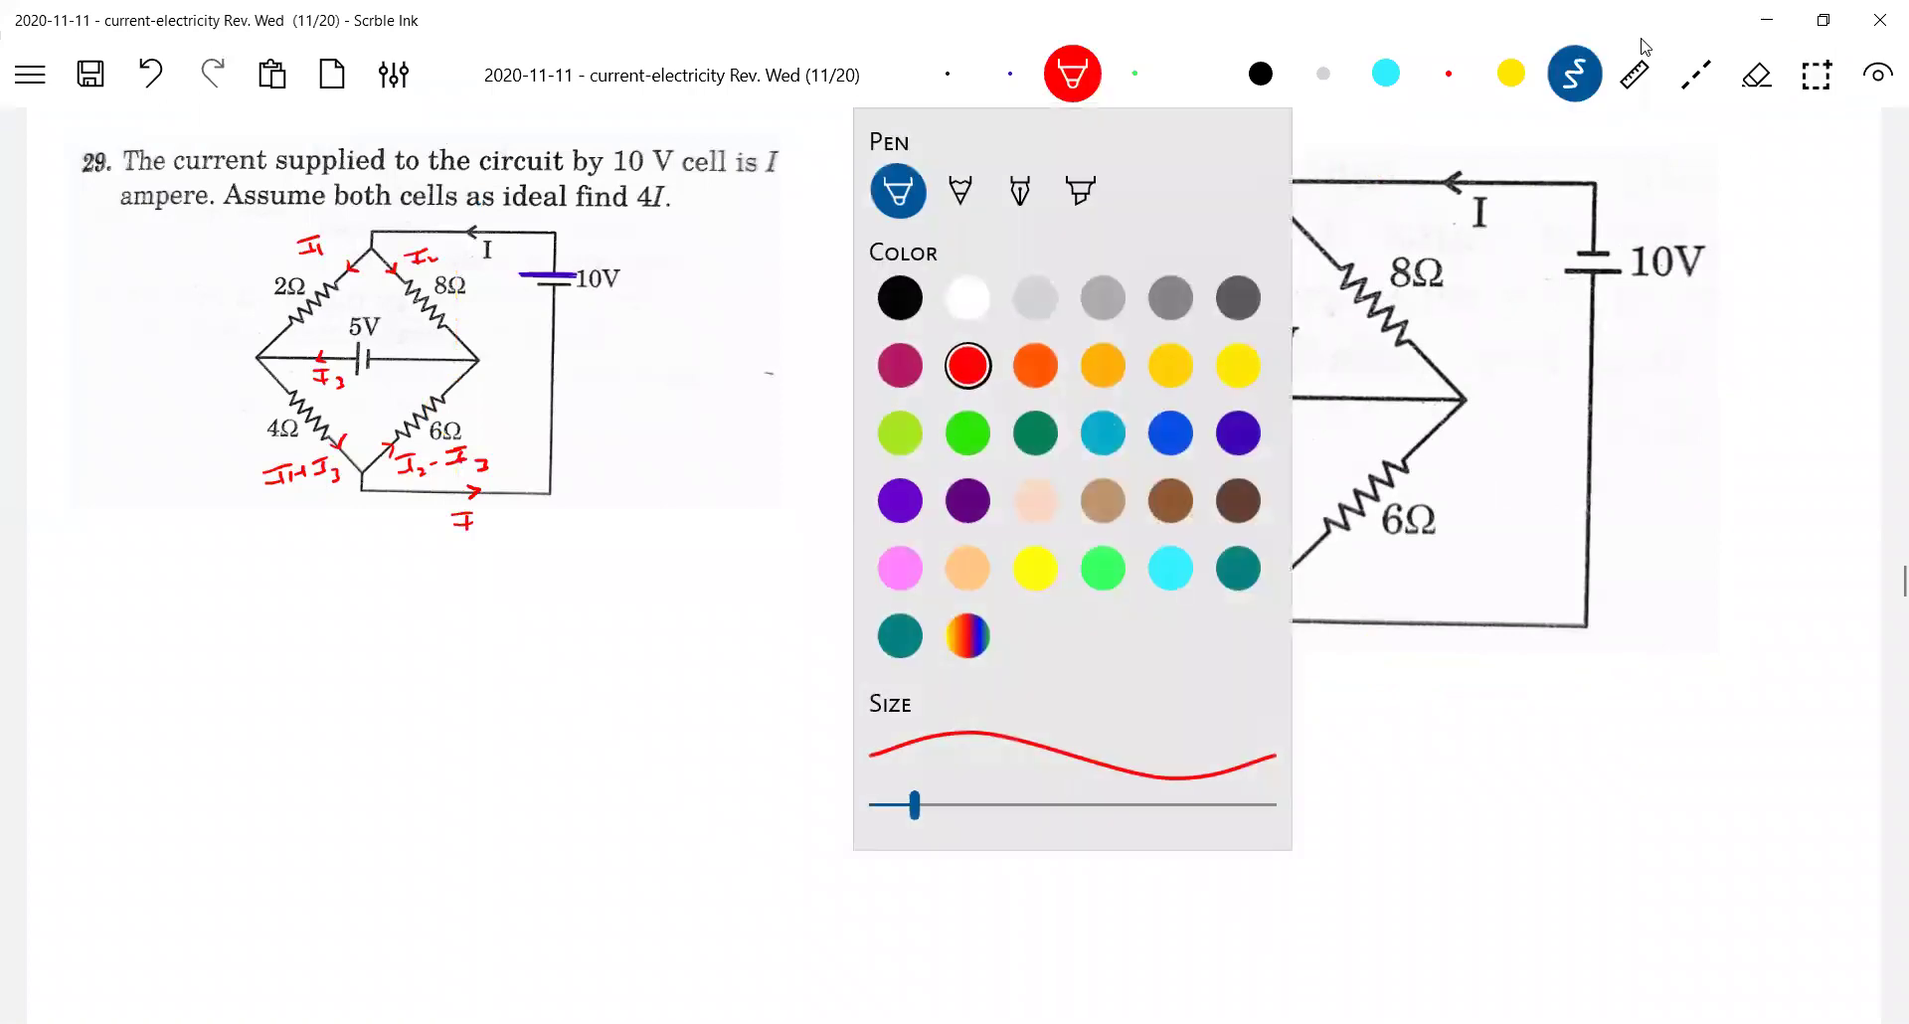
Step: Set the red pen size and label currents I1 and I2 on the 2Ω and 8Ω branches
left_click_drag(915, 801, 895, 804)
key("Escape")
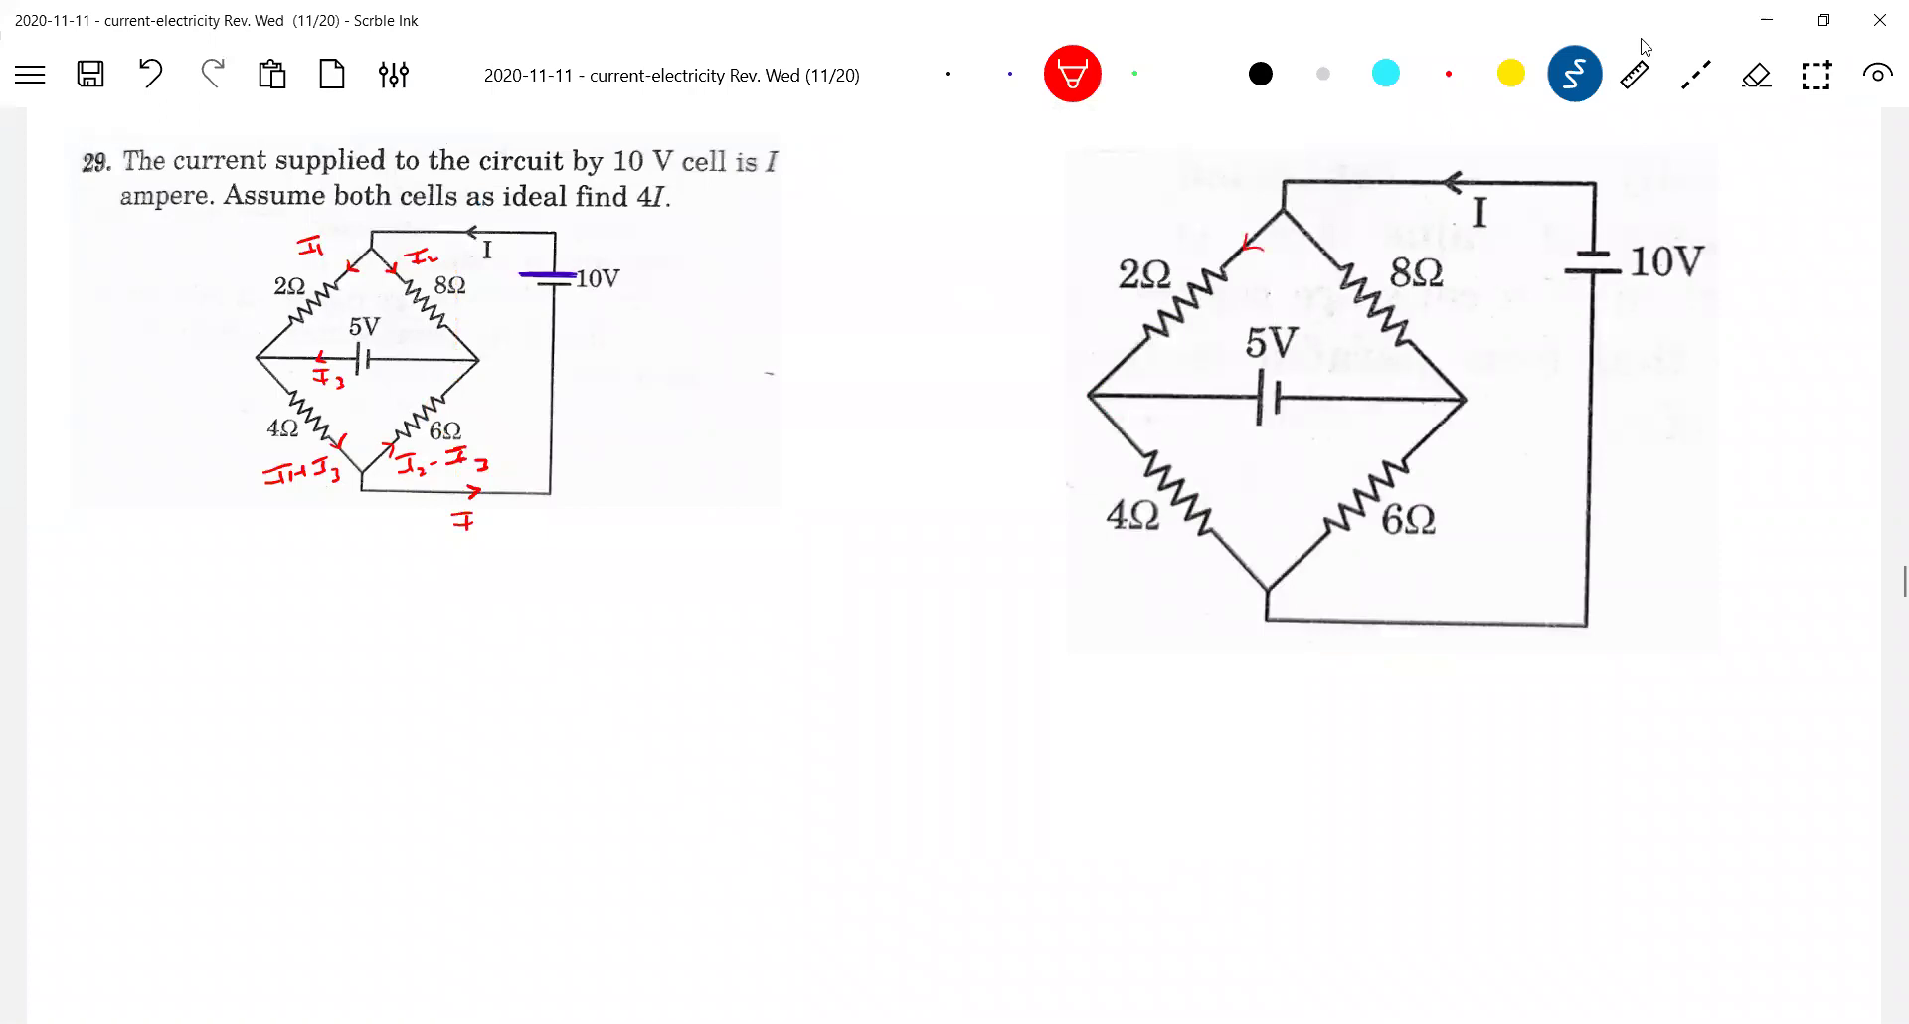
left_click_drag(1185, 204, 1213, 198)
left_click_drag(1198, 201, 1183, 221)
left_click_drag(1318, 235, 1327, 255)
left_click_drag(1334, 224, 1386, 239)
Step: Label the 5V branch current I3 and add an I1+I3 arrow at the 4Ω resistor
mouse_move(1187, 418)
left_mouse_down()
mouse_move(1214, 415)
mouse_move(1191, 437)
mouse_move(1223, 448)
left_mouse_up()
left_click_drag(1228, 542, 1127, 610)
left_click_drag(1155, 600, 1181, 600)
left_click_drag(1172, 594, 1172, 609)
mouse_move(1184, 590)
left_mouse_down()
mouse_move(1208, 587)
mouse_move(1187, 609)
left_mouse_up()
left_click_drag(1210, 601, 1221, 612)
Step: Add an I2−I3 arrow and label at the 6Ω resistor, and mark I3 right of the 5V cell
left_click_drag(1318, 546, 1352, 567)
left_click_drag(1325, 584, 1392, 576)
mouse_move(1399, 564)
left_mouse_down()
mouse_move(1422, 560)
mouse_move(1408, 578)
left_mouse_up()
left_click_drag(1423, 575, 1437, 582)
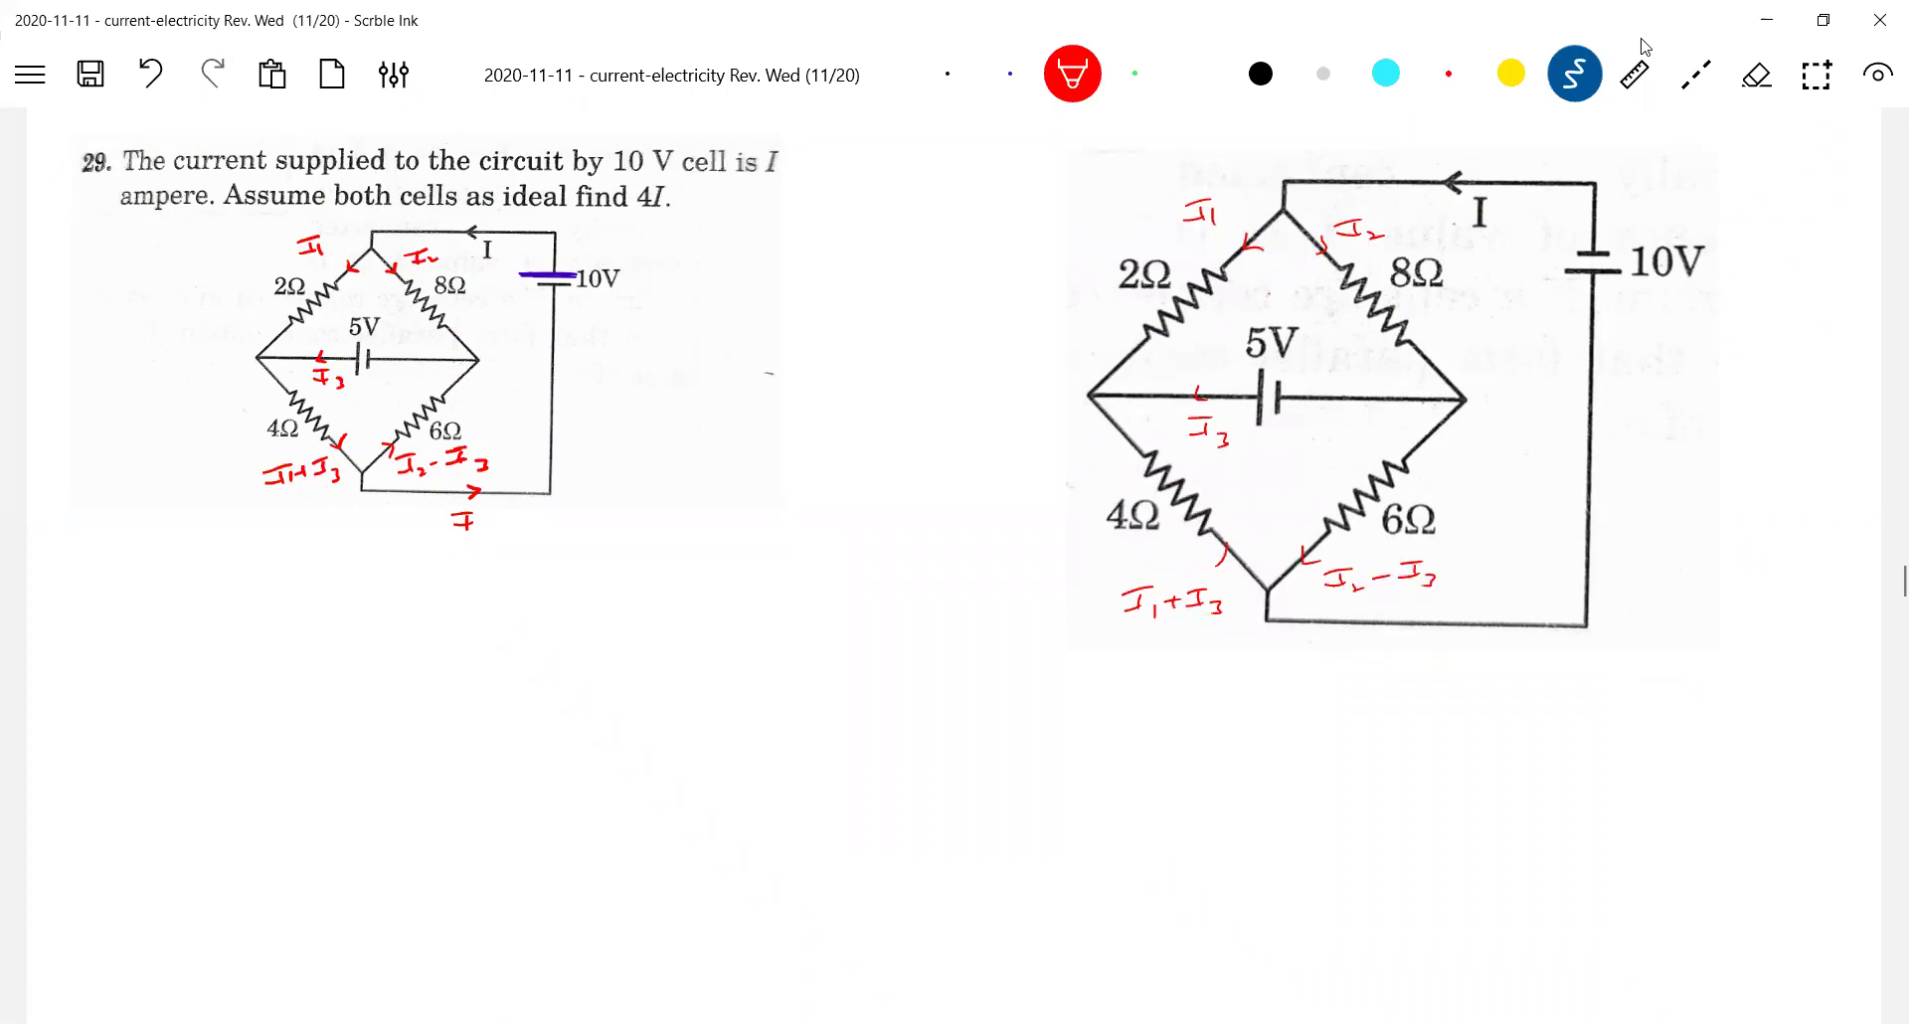
left_click_drag(1383, 405, 1369, 432)
left_click_drag(1360, 422, 1358, 440)
Step: Mark supply current I on the bottom wire and redraw the I3 arrowhead by the 5V cell
left_click_drag(1462, 614, 1453, 641)
left_click_drag(1461, 643, 1493, 639)
left_click_drag(1456, 660, 1491, 654)
left_click_drag(1376, 392, 1376, 404)
Step: Erase the left circuit's I2−I3 label, then mark the 10V cell's long plate in black
mouse_move(482, 459)
left_mouse_down()
mouse_move(417, 453)
mouse_move(409, 481)
mouse_move(472, 499)
mouse_move(457, 469)
mouse_move(455, 506)
left_mouse_up()
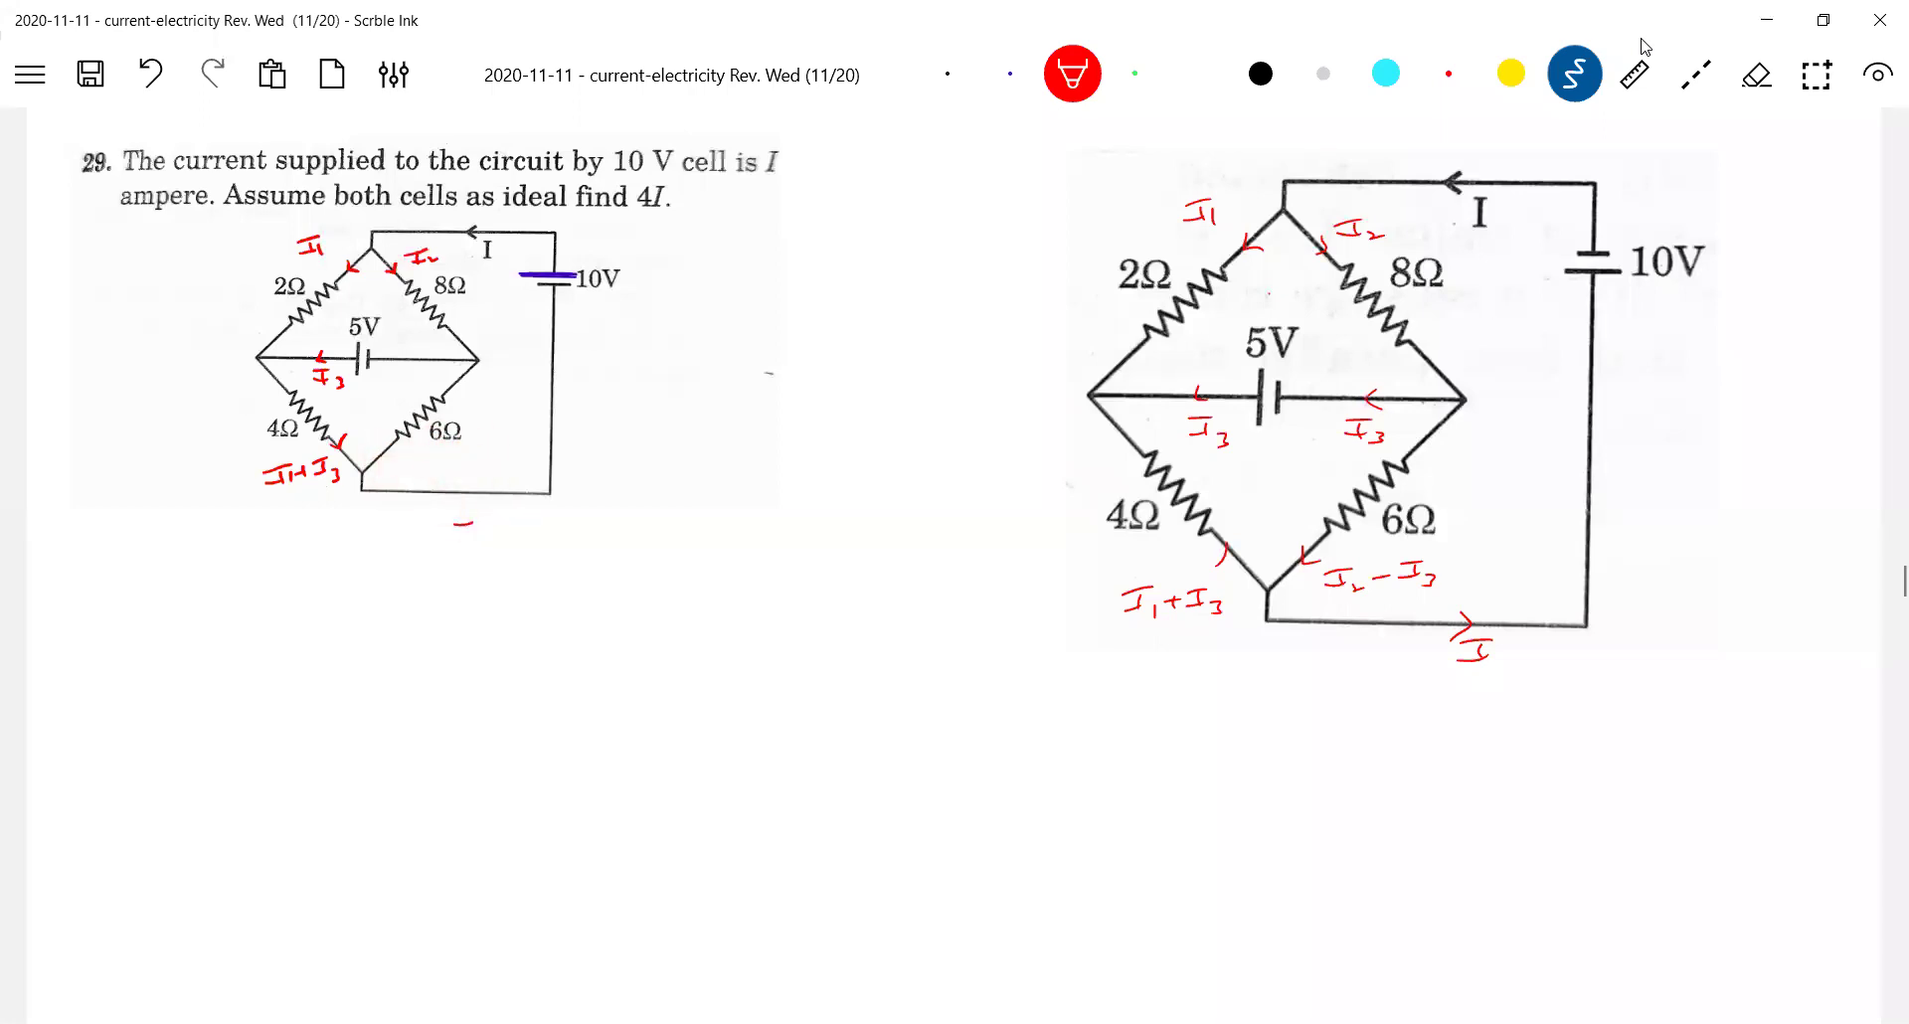
left_click(947, 74)
left_click_drag(1630, 251, 1560, 252)
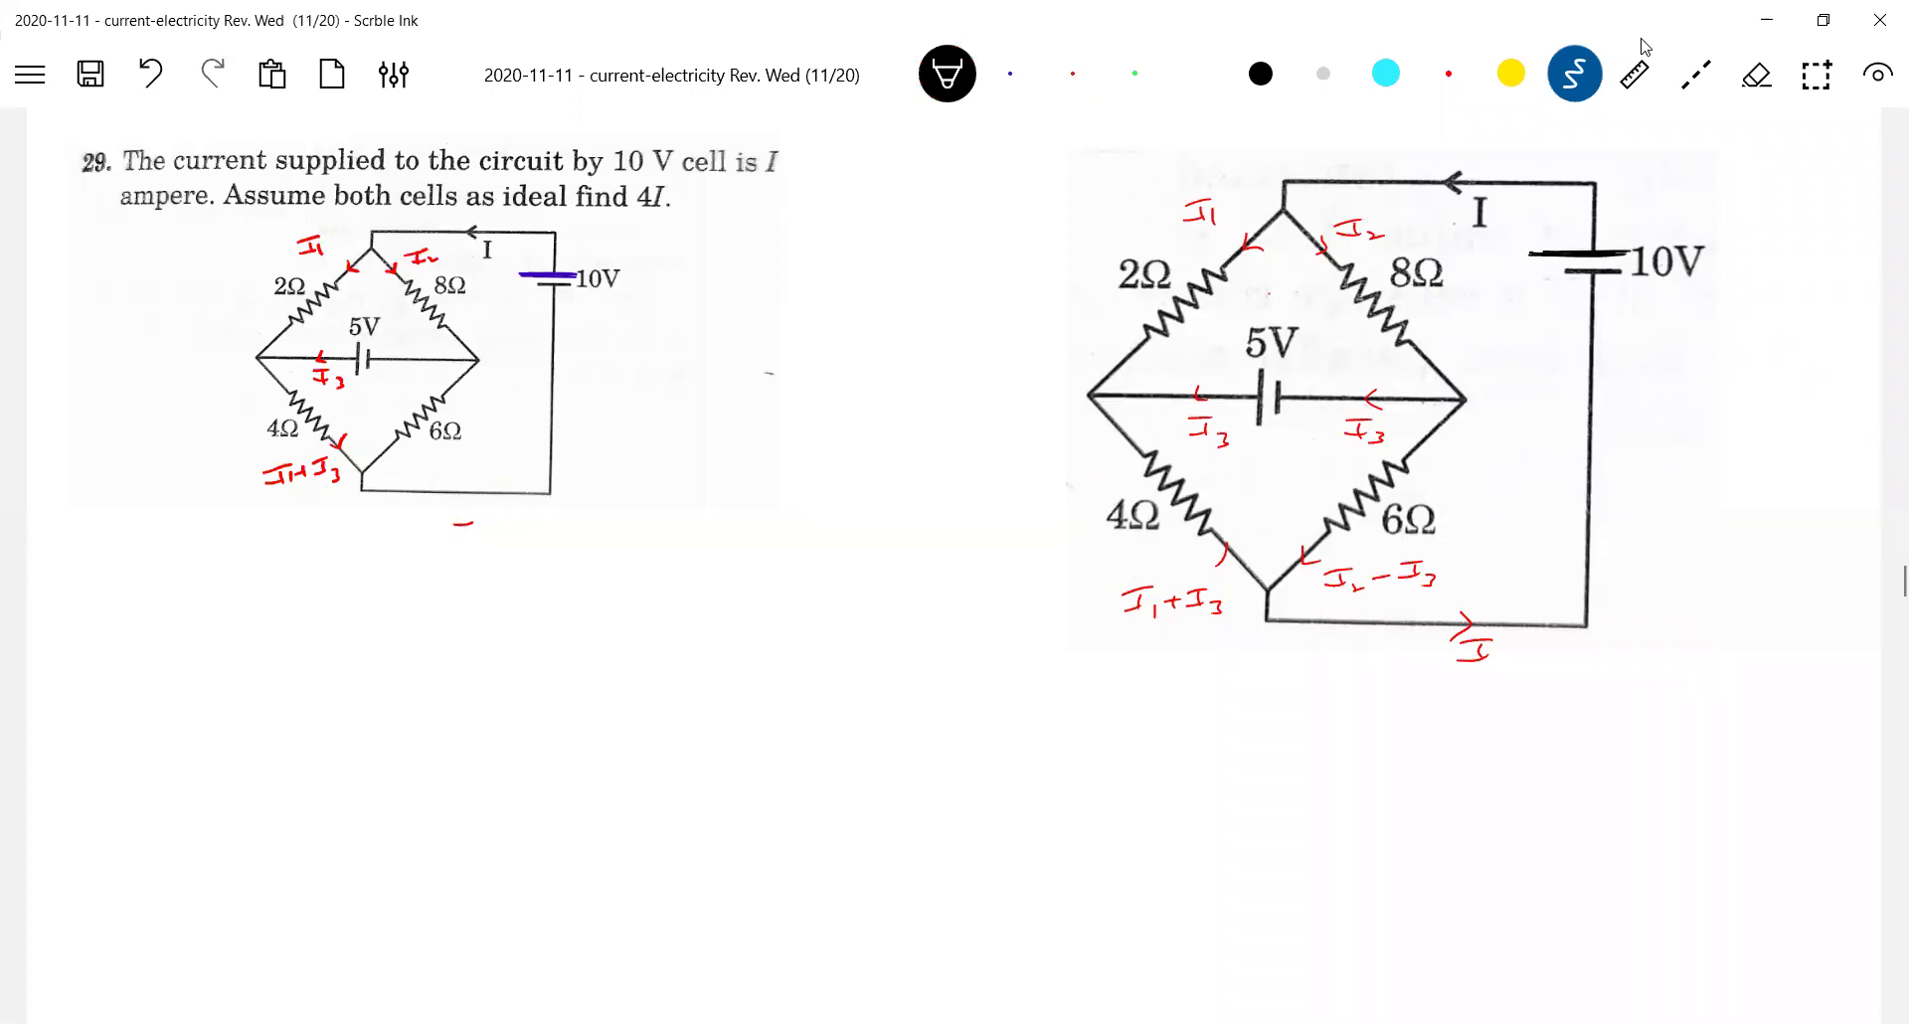
Step: Erase the I1+I3, I3 and I2 labels from the small circuit and write 'Branch current' beside the large one
mouse_move(449, 525)
left_mouse_down()
mouse_move(340, 451)
mouse_move(295, 477)
mouse_move(346, 476)
mouse_move(274, 453)
mouse_move(339, 369)
mouse_move(320, 360)
mouse_move(350, 387)
left_mouse_up()
mouse_move(428, 257)
left_mouse_down()
mouse_move(325, 270)
mouse_move(332, 244)
mouse_move(328, 264)
mouse_move(437, 261)
left_mouse_up()
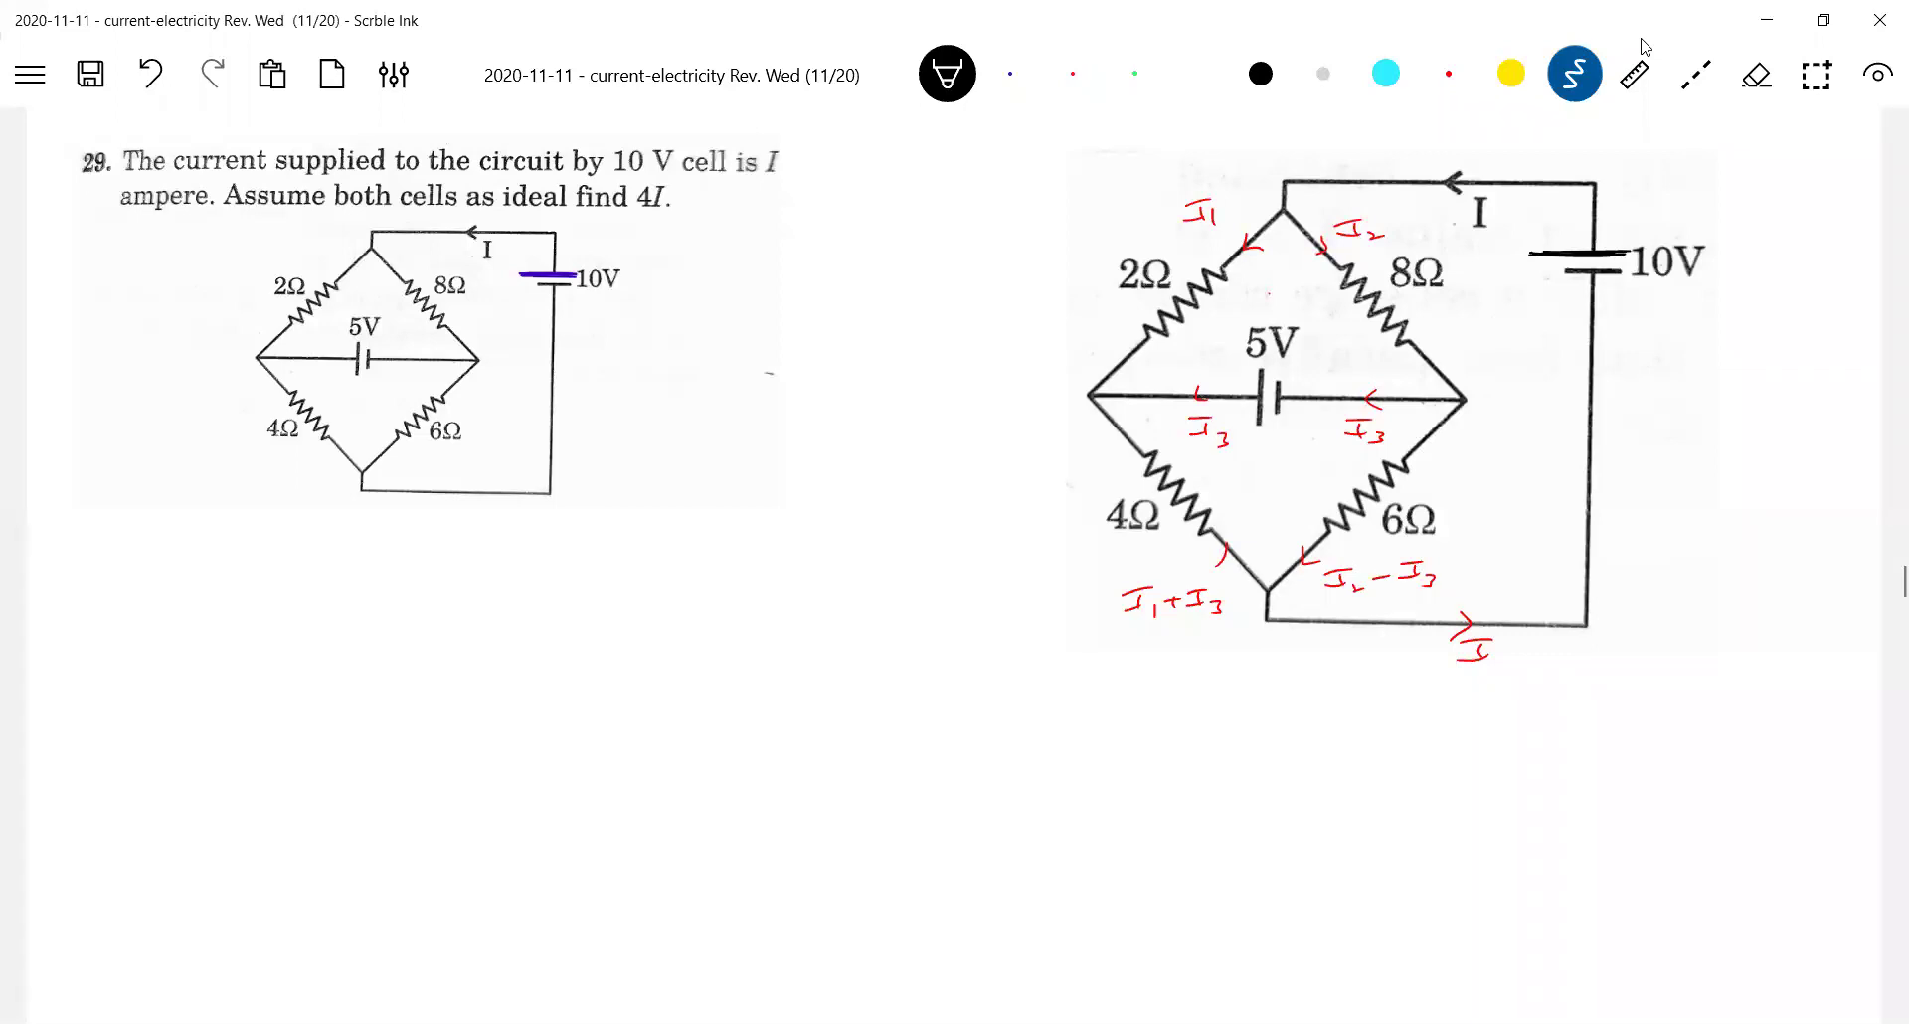
mouse_move(1653, 381)
left_mouse_down()
mouse_move(1659, 407)
mouse_move(1846, 363)
left_mouse_up()
left_click_drag(1703, 434, 1768, 407)
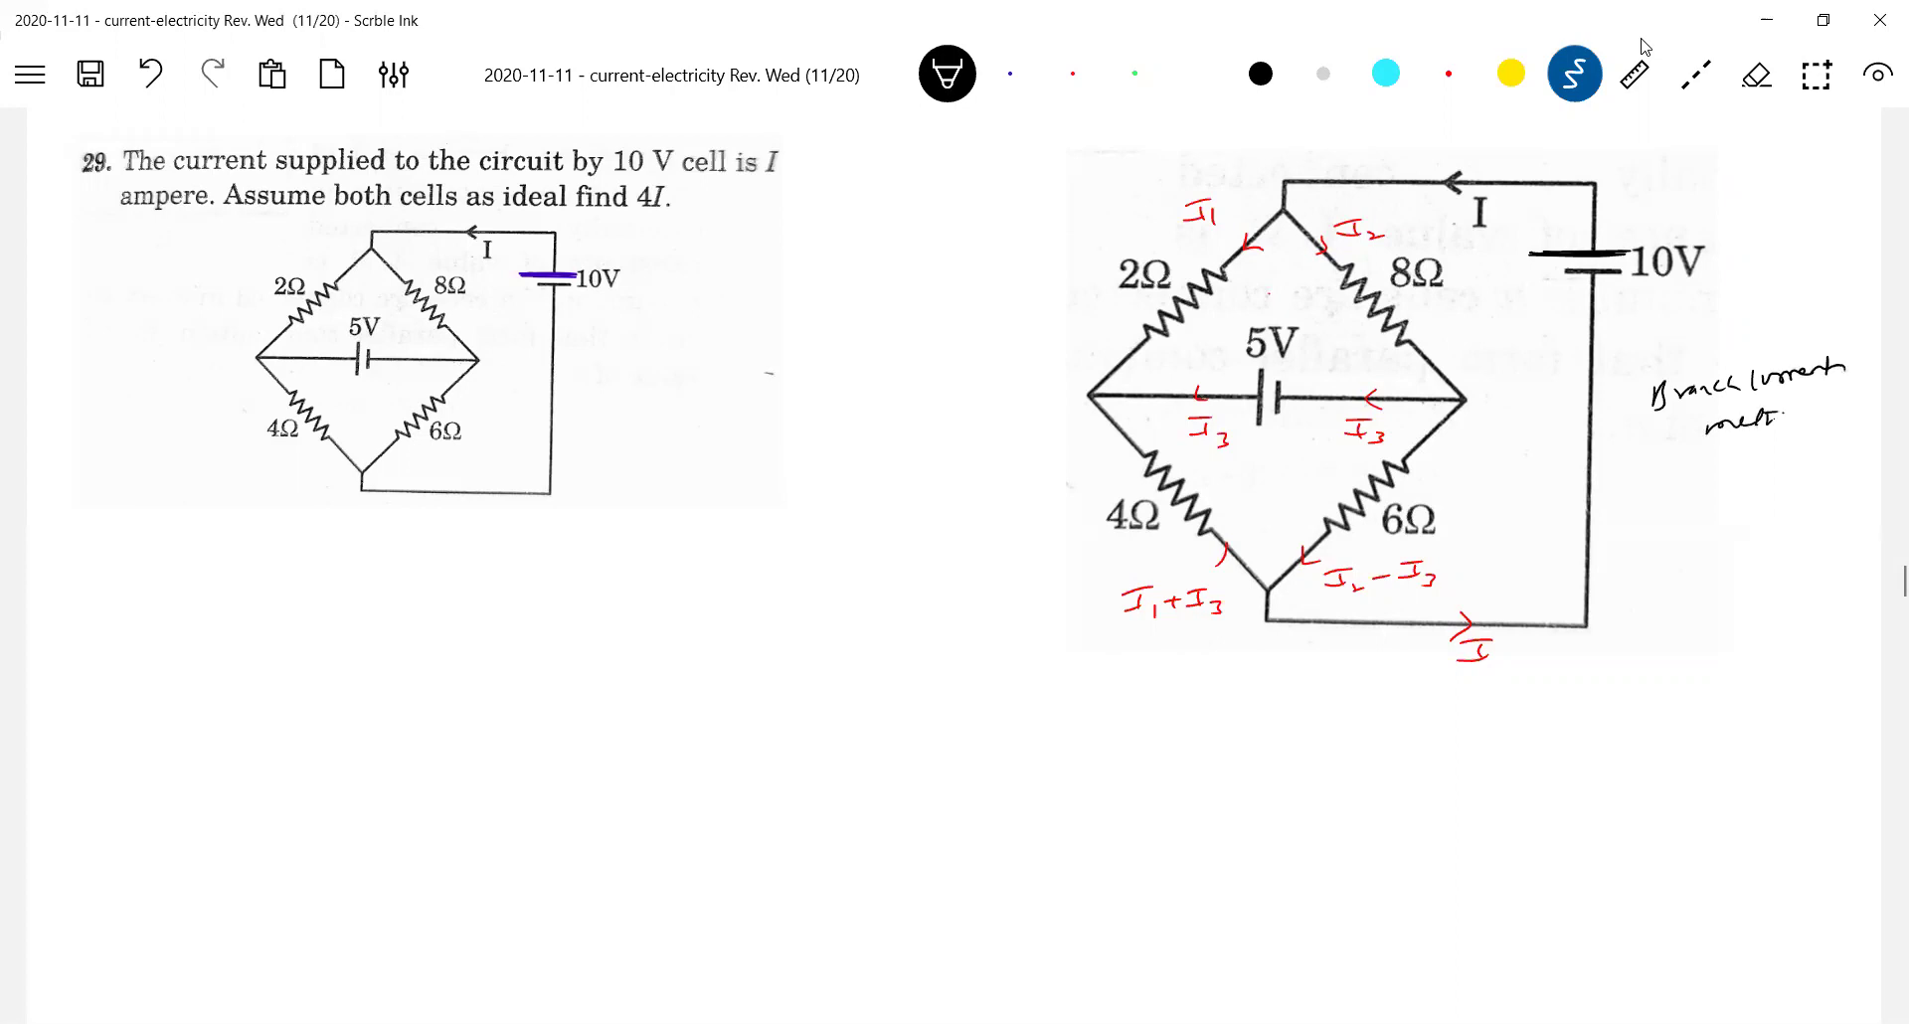
Step: Write the first loop equation, starting with 10 and including a 4( term, set equal to 0
left_click(1291, 748)
mouse_move(1270, 724)
left_mouse_down()
mouse_move(1374, 751)
mouse_move(1408, 732)
left_mouse_up()
left_click_drag(1381, 750, 1455, 749)
mouse_move(1478, 727)
left_mouse_down()
mouse_move(1480, 751)
mouse_move(1513, 762)
left_mouse_up()
left_click_drag(1534, 735, 1559, 735)
left_click_drag(1534, 748, 1583, 755)
left_click_drag(1605, 727, 1652, 758)
left_click_drag(1676, 731, 1691, 739)
left_click_drag(1718, 730, 1716, 731)
Step: Write the second loop equation with 10, 8I2 and 6(I2 − I3) terms, equal to 0
left_click(1294, 845)
mouse_move(1278, 829)
left_mouse_down()
mouse_move(1276, 856)
mouse_move(1410, 828)
left_mouse_up()
mouse_move(1399, 832)
left_mouse_down()
mouse_move(1392, 849)
mouse_move(1432, 853)
mouse_move(1583, 827)
left_mouse_up()
left_click_drag(1577, 829, 1604, 840)
left_click_drag(1618, 829, 1632, 827)
left_click_drag(1639, 818, 1676, 843)
mouse_move(1684, 811)
left_mouse_down()
mouse_move(1687, 842)
mouse_move(1722, 816)
left_mouse_up()
left_click_drag(1705, 825, 1724, 824)
left_click_drag(1740, 815, 1739, 817)
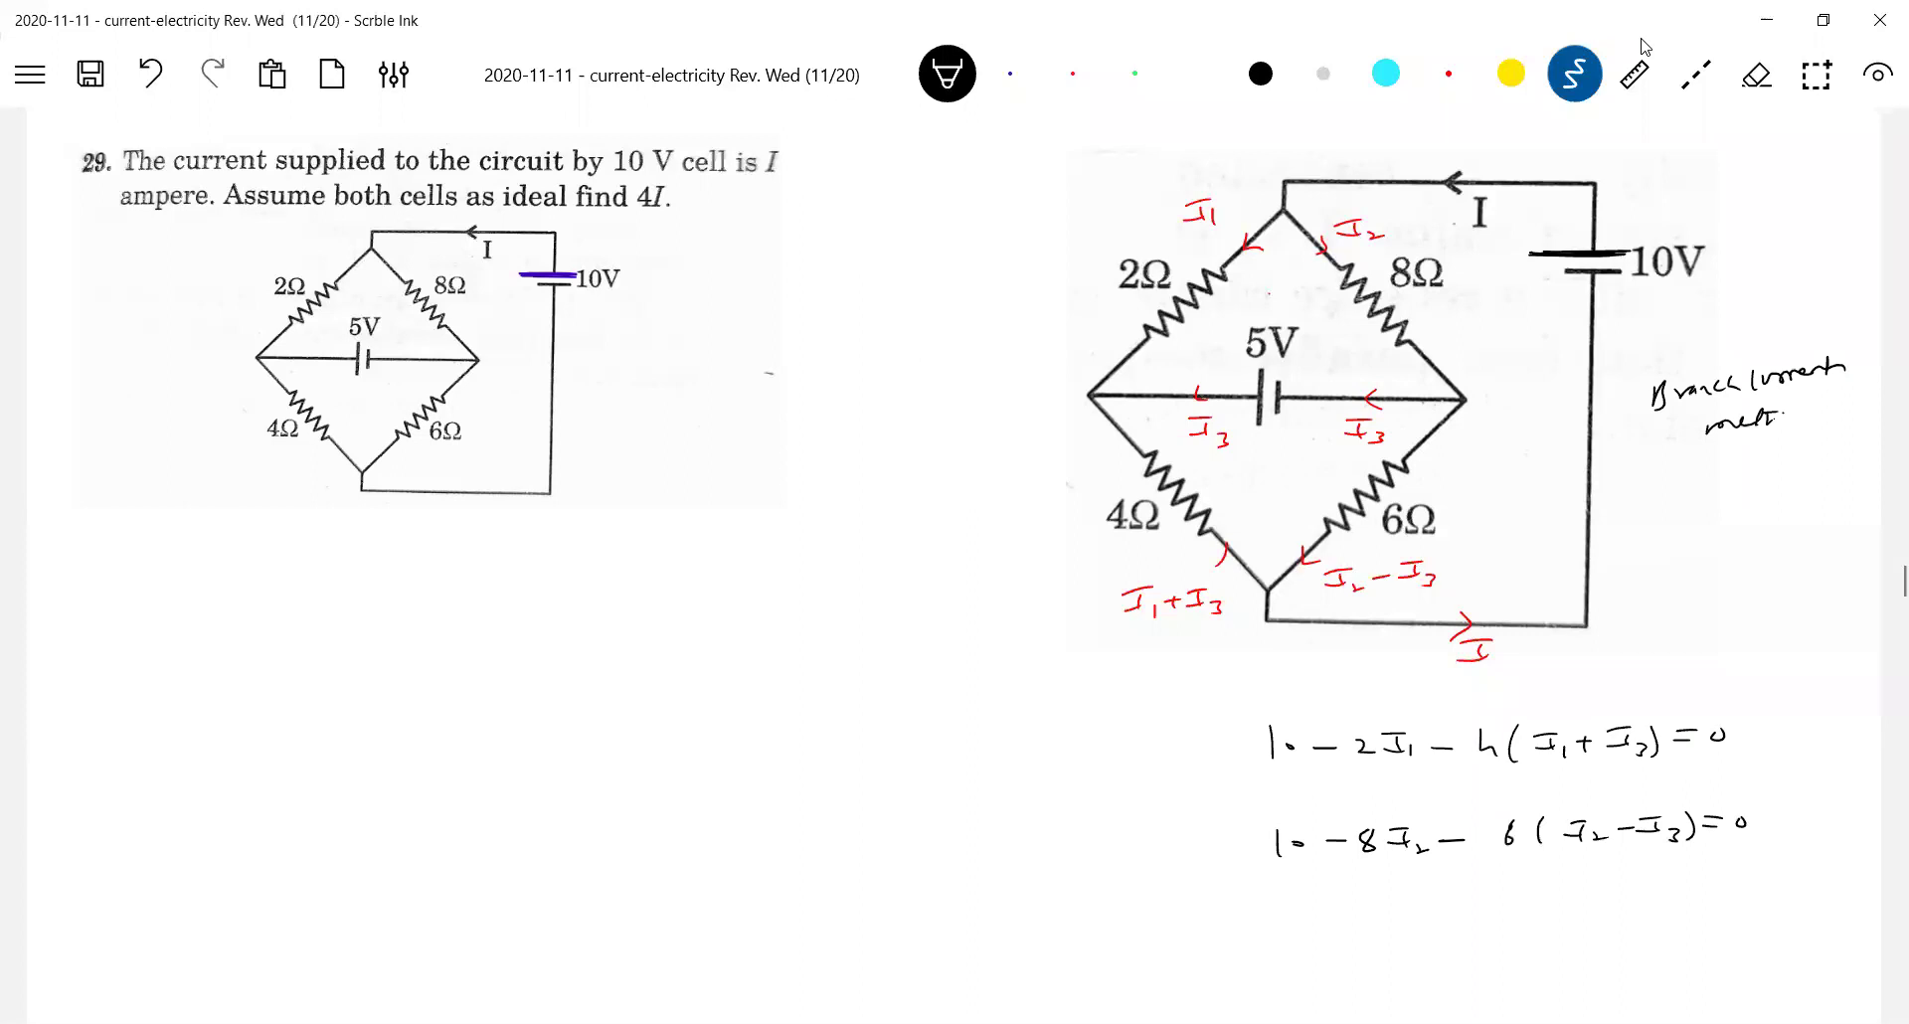
Step: Write the third loop equation +5 + 2I1 − 8I2 = 0, then pick the laser pointer
left_click_drag(1293, 925, 1321, 923)
mouse_move(1308, 912)
left_mouse_down()
mouse_move(1307, 933)
mouse_move(1332, 930)
left_mouse_up()
left_click(1363, 922)
mouse_move(1373, 911)
left_mouse_down()
mouse_move(1373, 939)
mouse_move(1419, 935)
left_mouse_up()
mouse_move(1432, 913)
left_mouse_down()
mouse_move(1457, 912)
mouse_move(1430, 933)
left_mouse_up()
left_click(1482, 922)
left_click_drag(1460, 924, 1566, 907)
mouse_move(1557, 910)
left_mouse_down()
mouse_move(1544, 928)
mouse_move(1595, 931)
left_mouse_up()
left_click_drag(1599, 913, 1623, 922)
left_click_drag(1643, 905, 1641, 907)
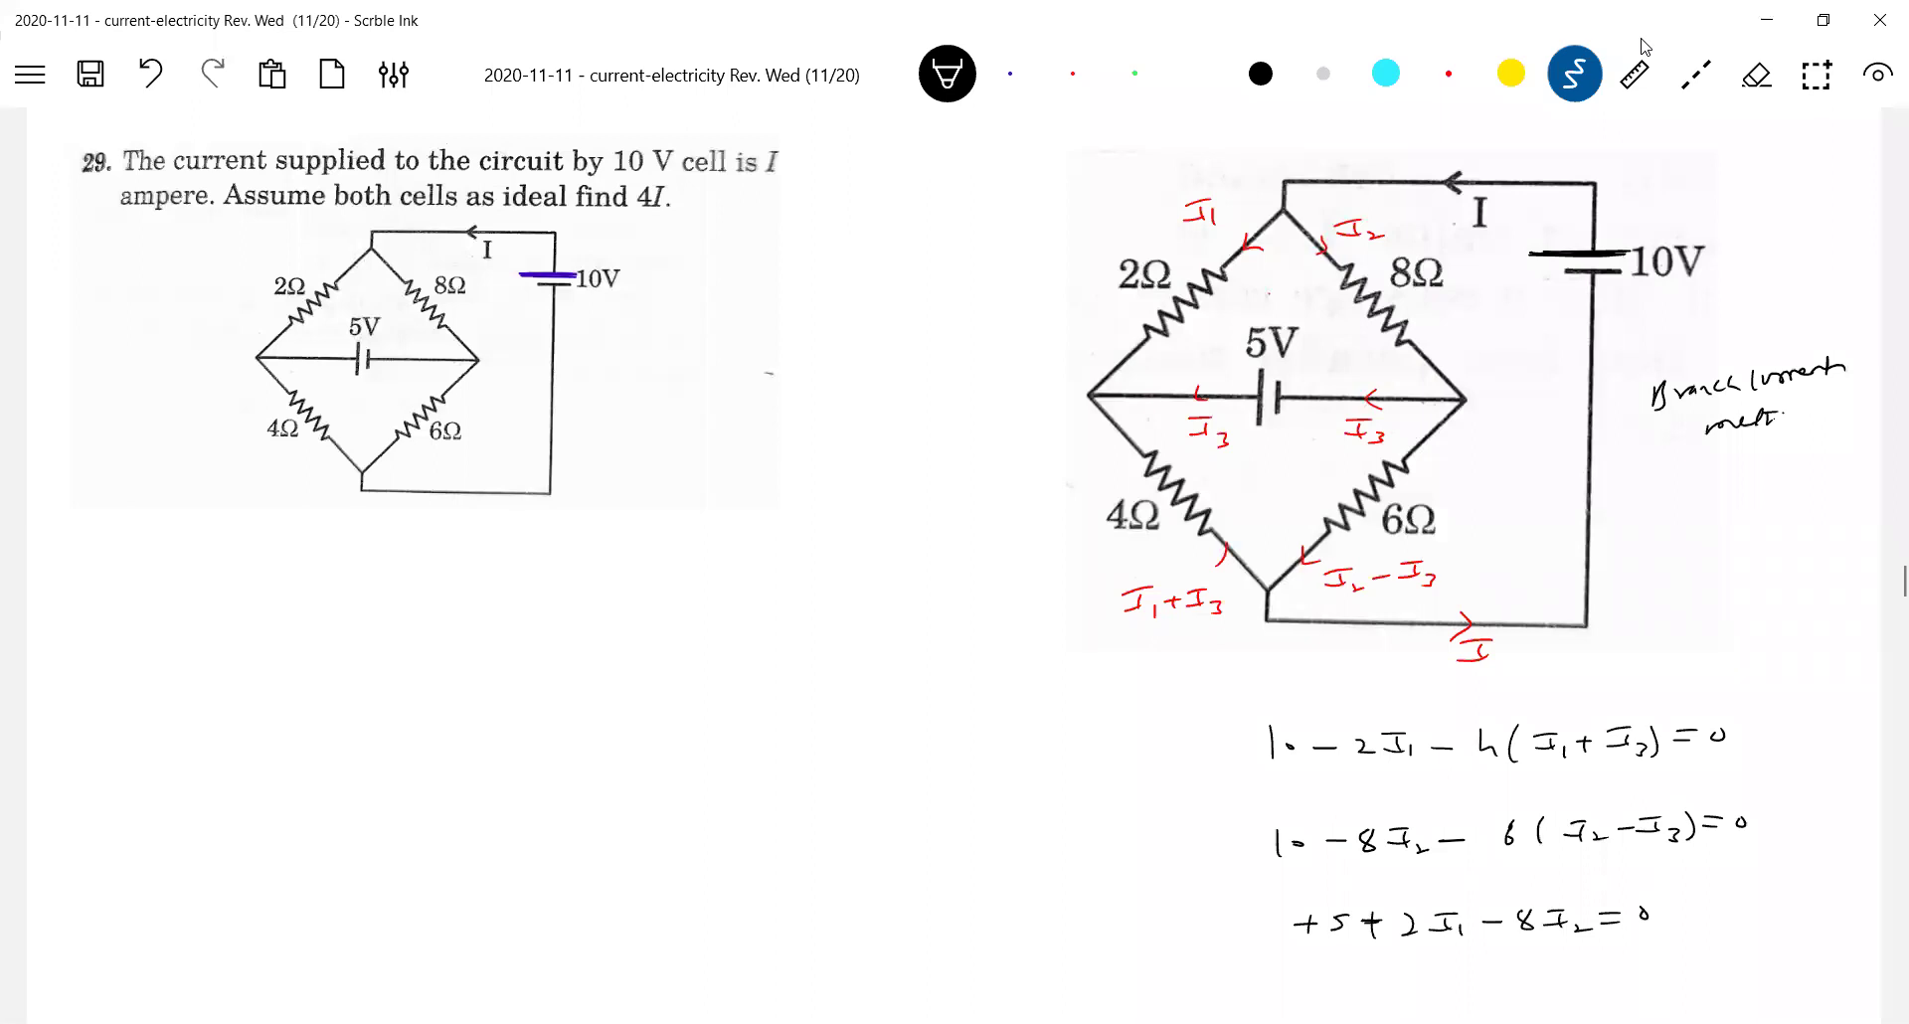
left_click(1877, 73)
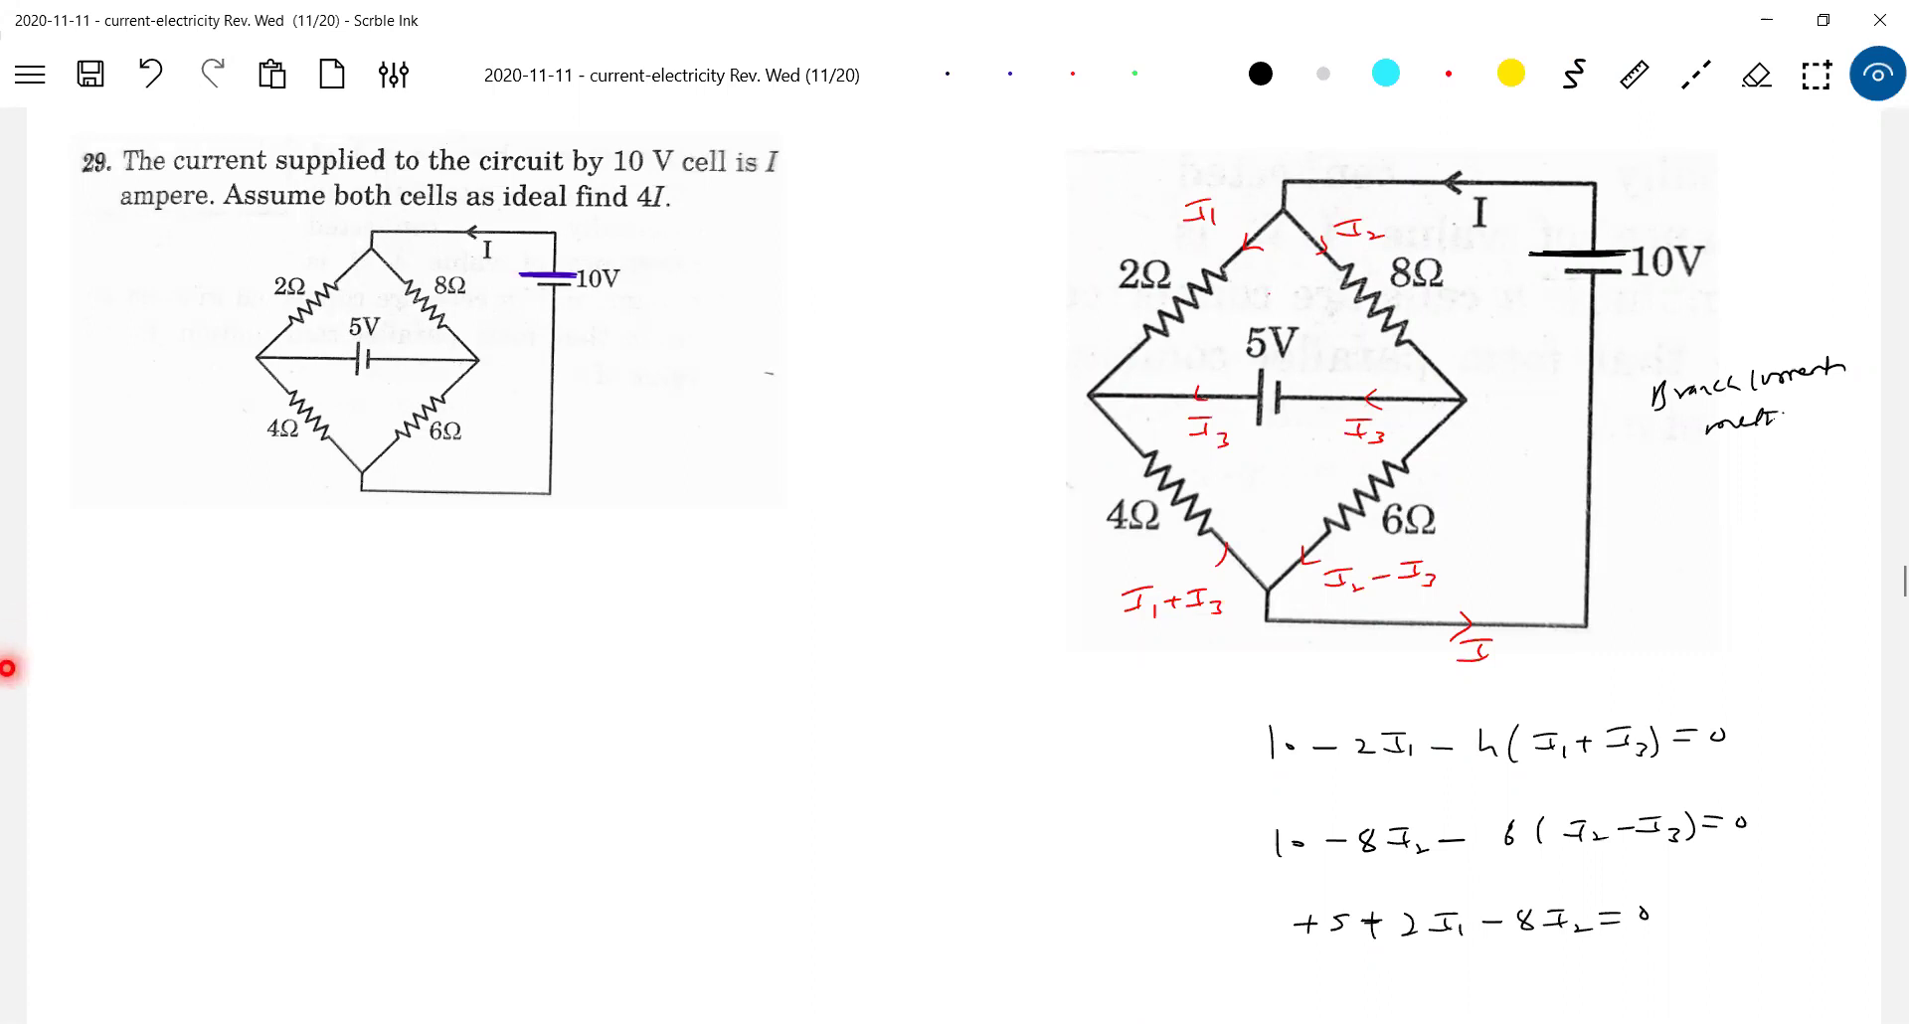
Step: Select the original problem image with the lasso and clone it
scroll(15, 669, "down", 1)
scroll(15, 669, "down", 2)
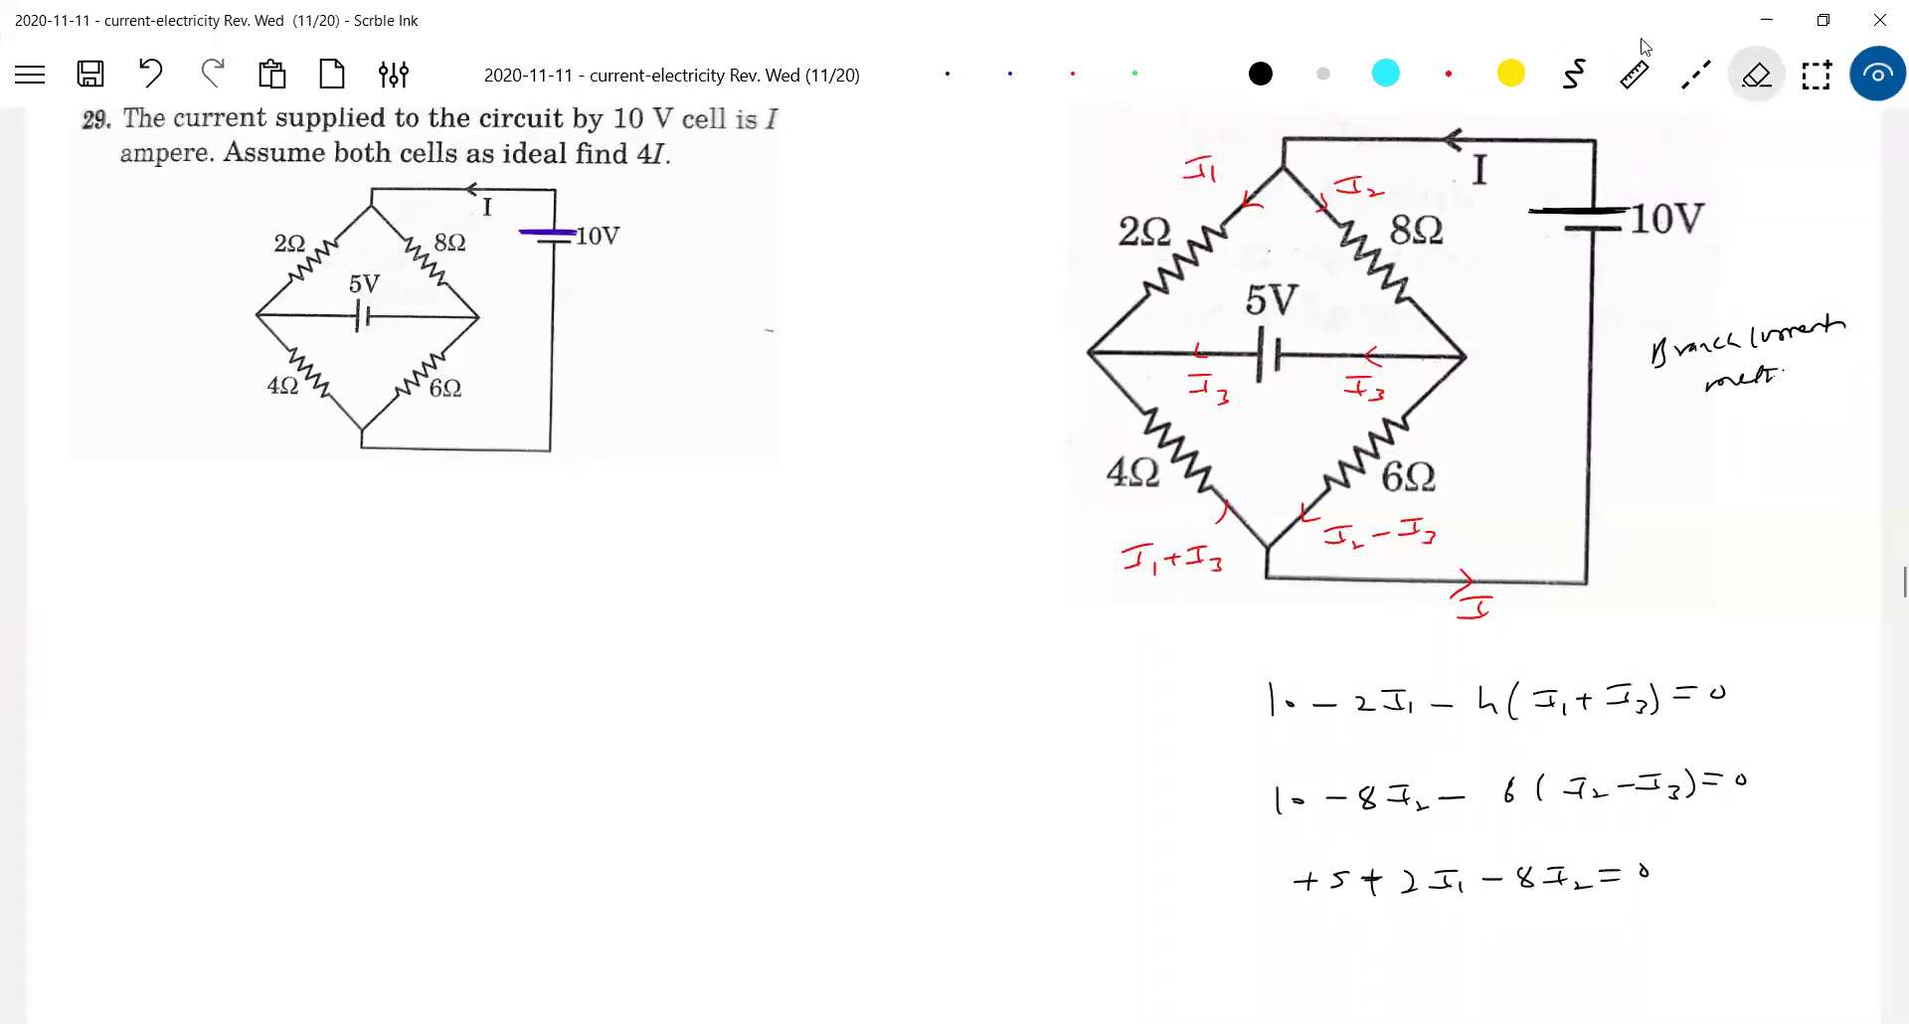
left_click(1816, 75)
left_click(428, 318)
key("Tab")
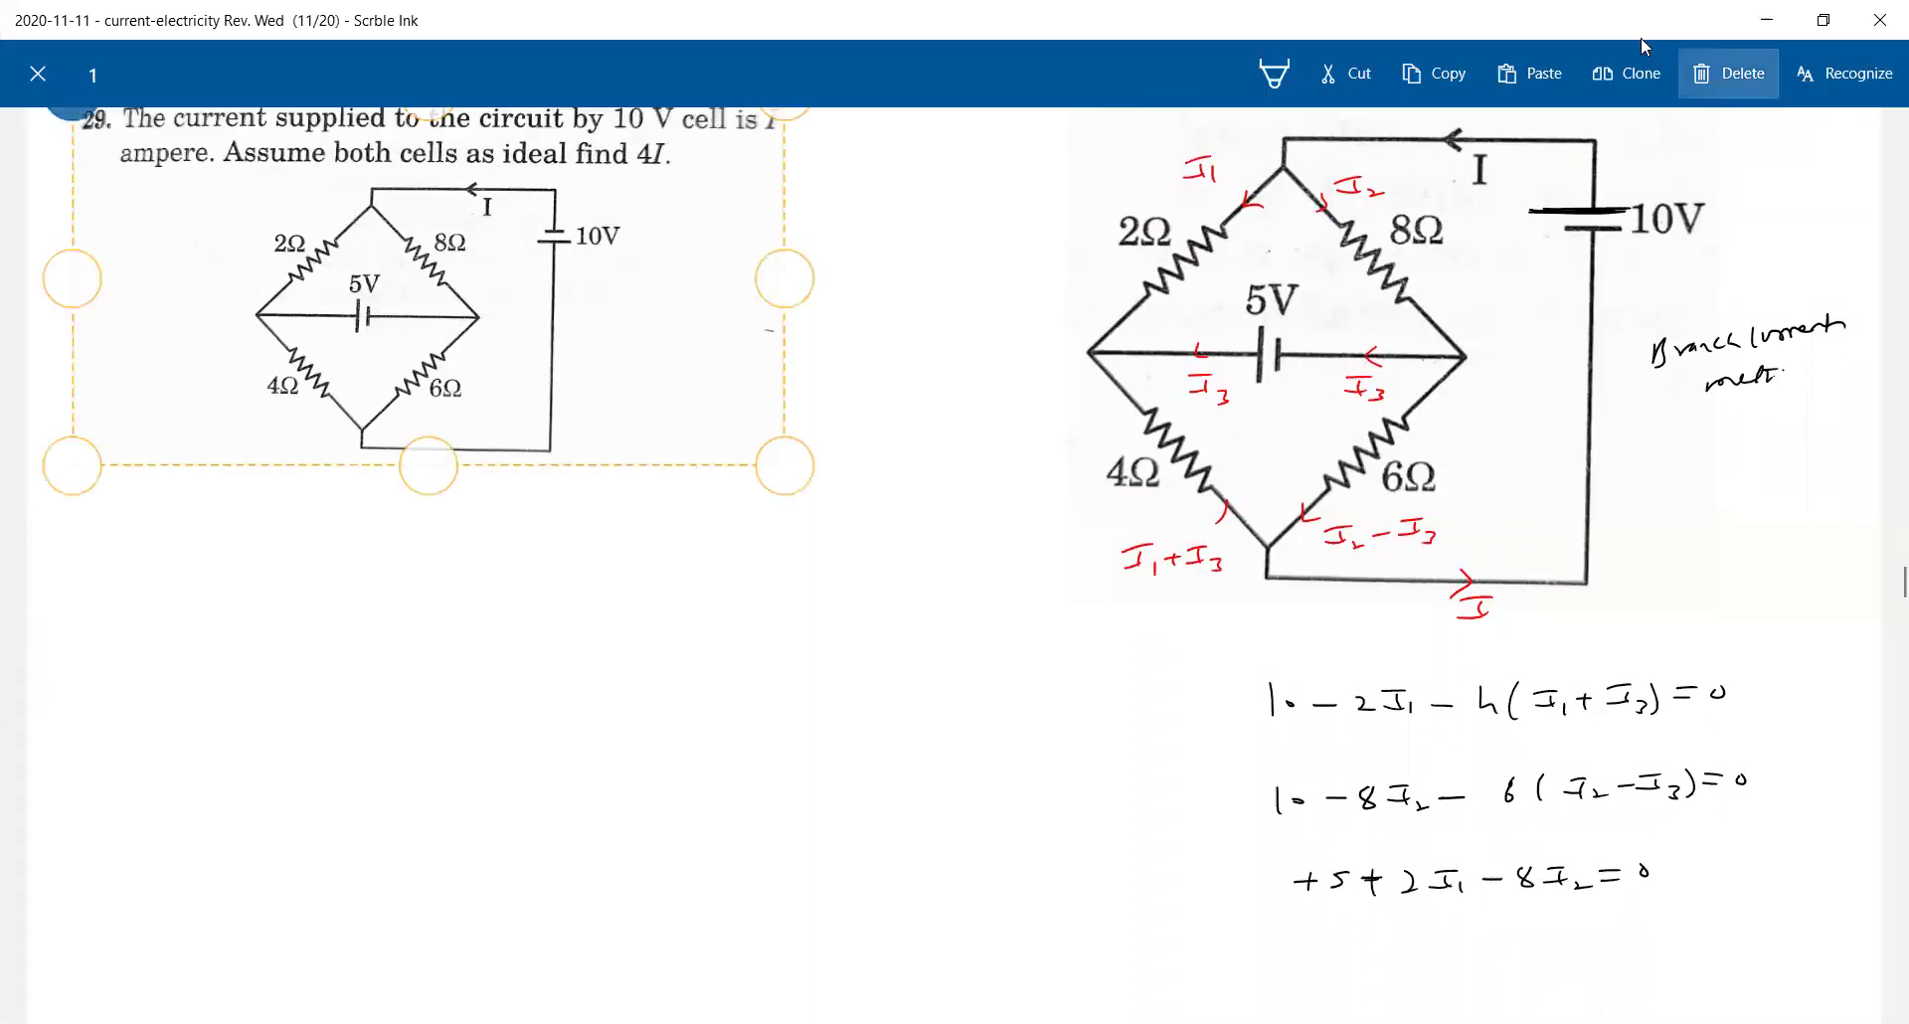
key("Left")
key("Return")
Step: Move the copy below the original, crop it to the circuit and enlarge it
mouse_move(454, 299)
left_mouse_down()
mouse_move(448, 592)
mouse_move(468, 684)
left_mouse_up()
left_click_drag(114, 506, 281, 506)
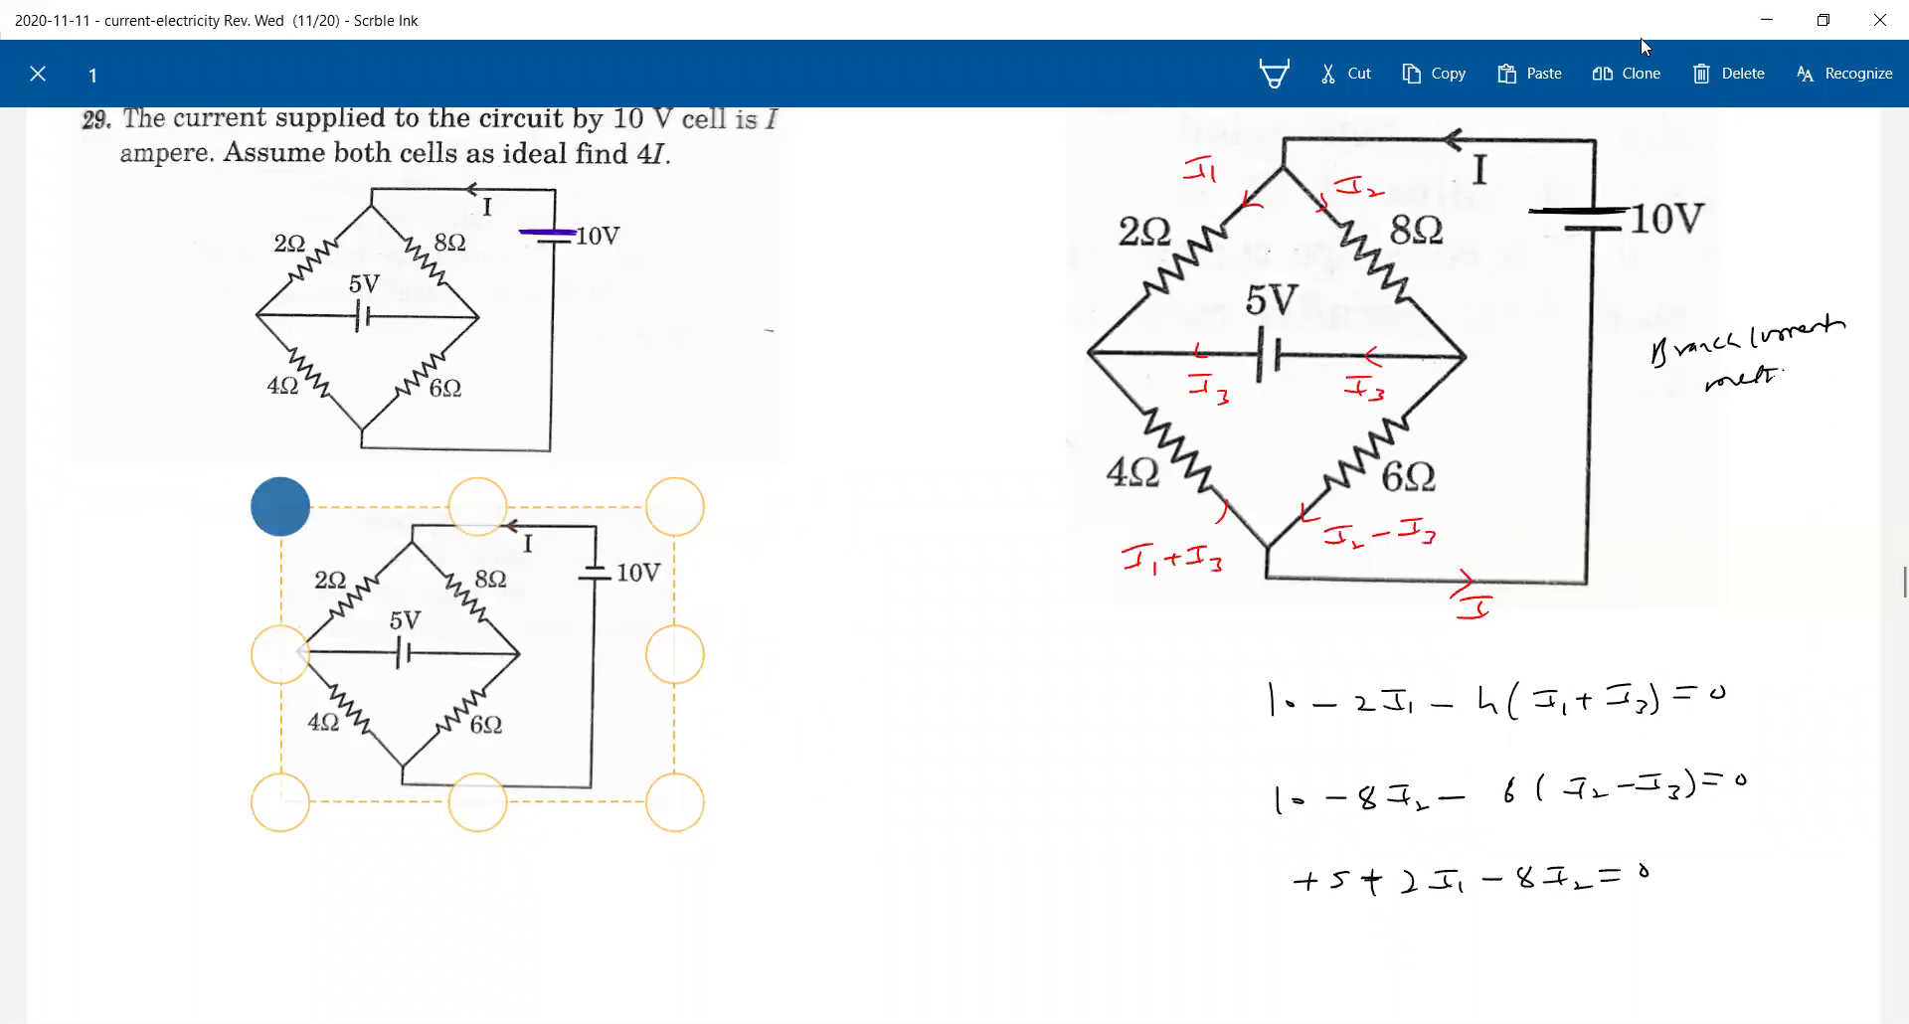
left_click_drag(281, 506, 116, 477)
key("Escape")
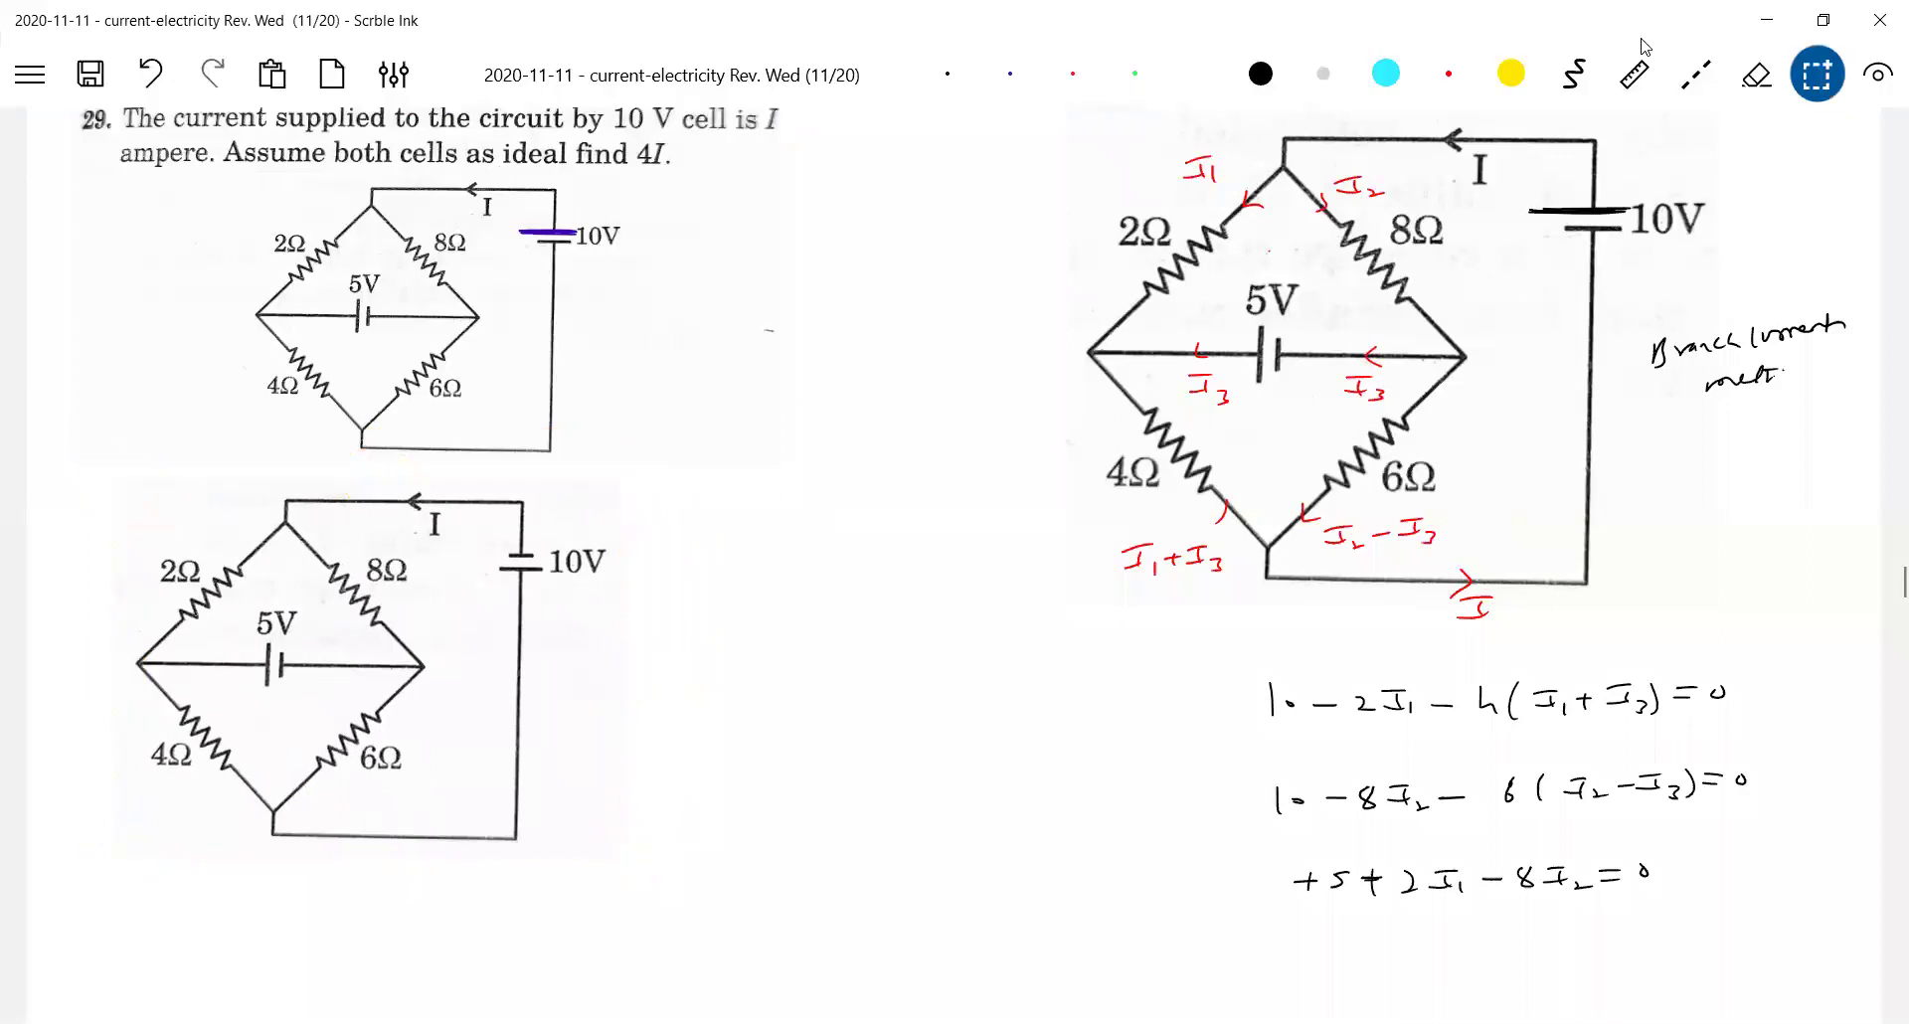
Step: Mark the copied 10V plate in purple, undo a stray label, and write 0 V at the bottom node in red
left_click(1010, 73)
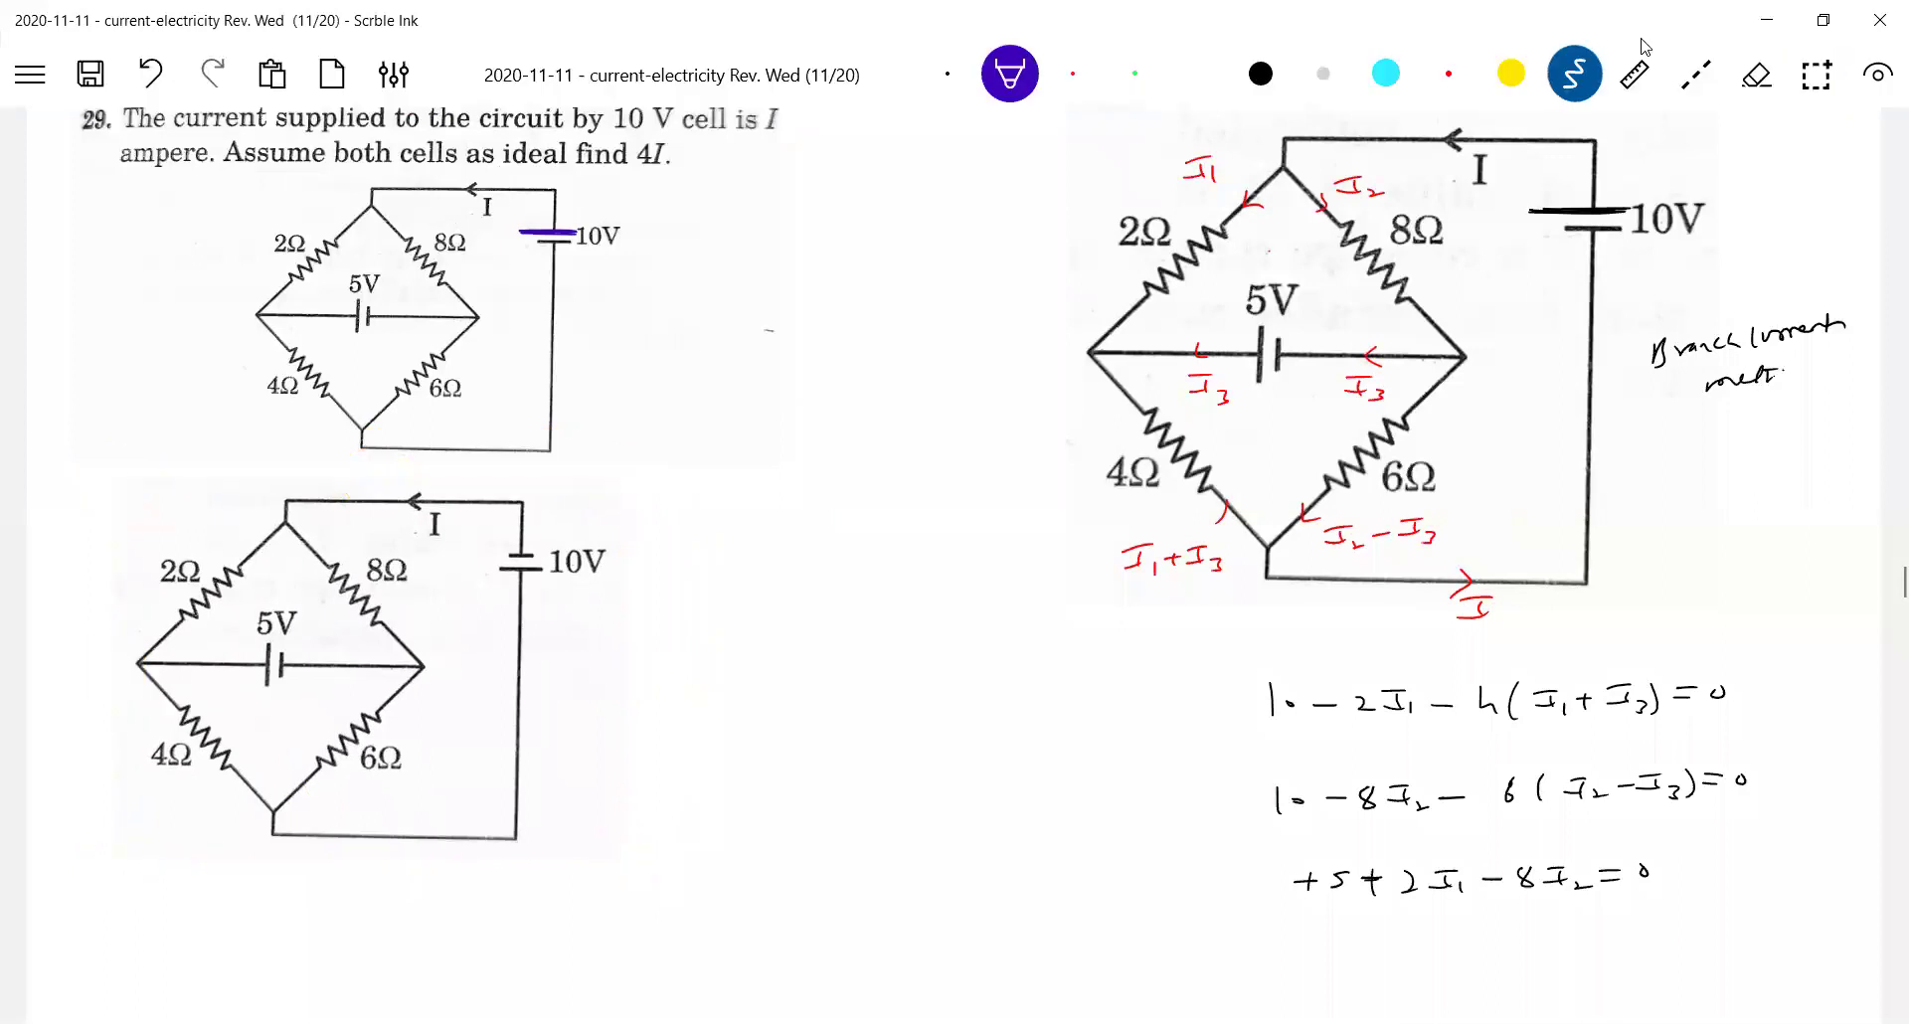
mouse_move(534, 556)
left_mouse_down()
mouse_move(473, 556)
mouse_move(537, 557)
left_mouse_up()
left_click_drag(268, 844, 265, 845)
left_click_drag(278, 845, 295, 842)
key("ctrl+z")
key("ctrl+z")
key("2")
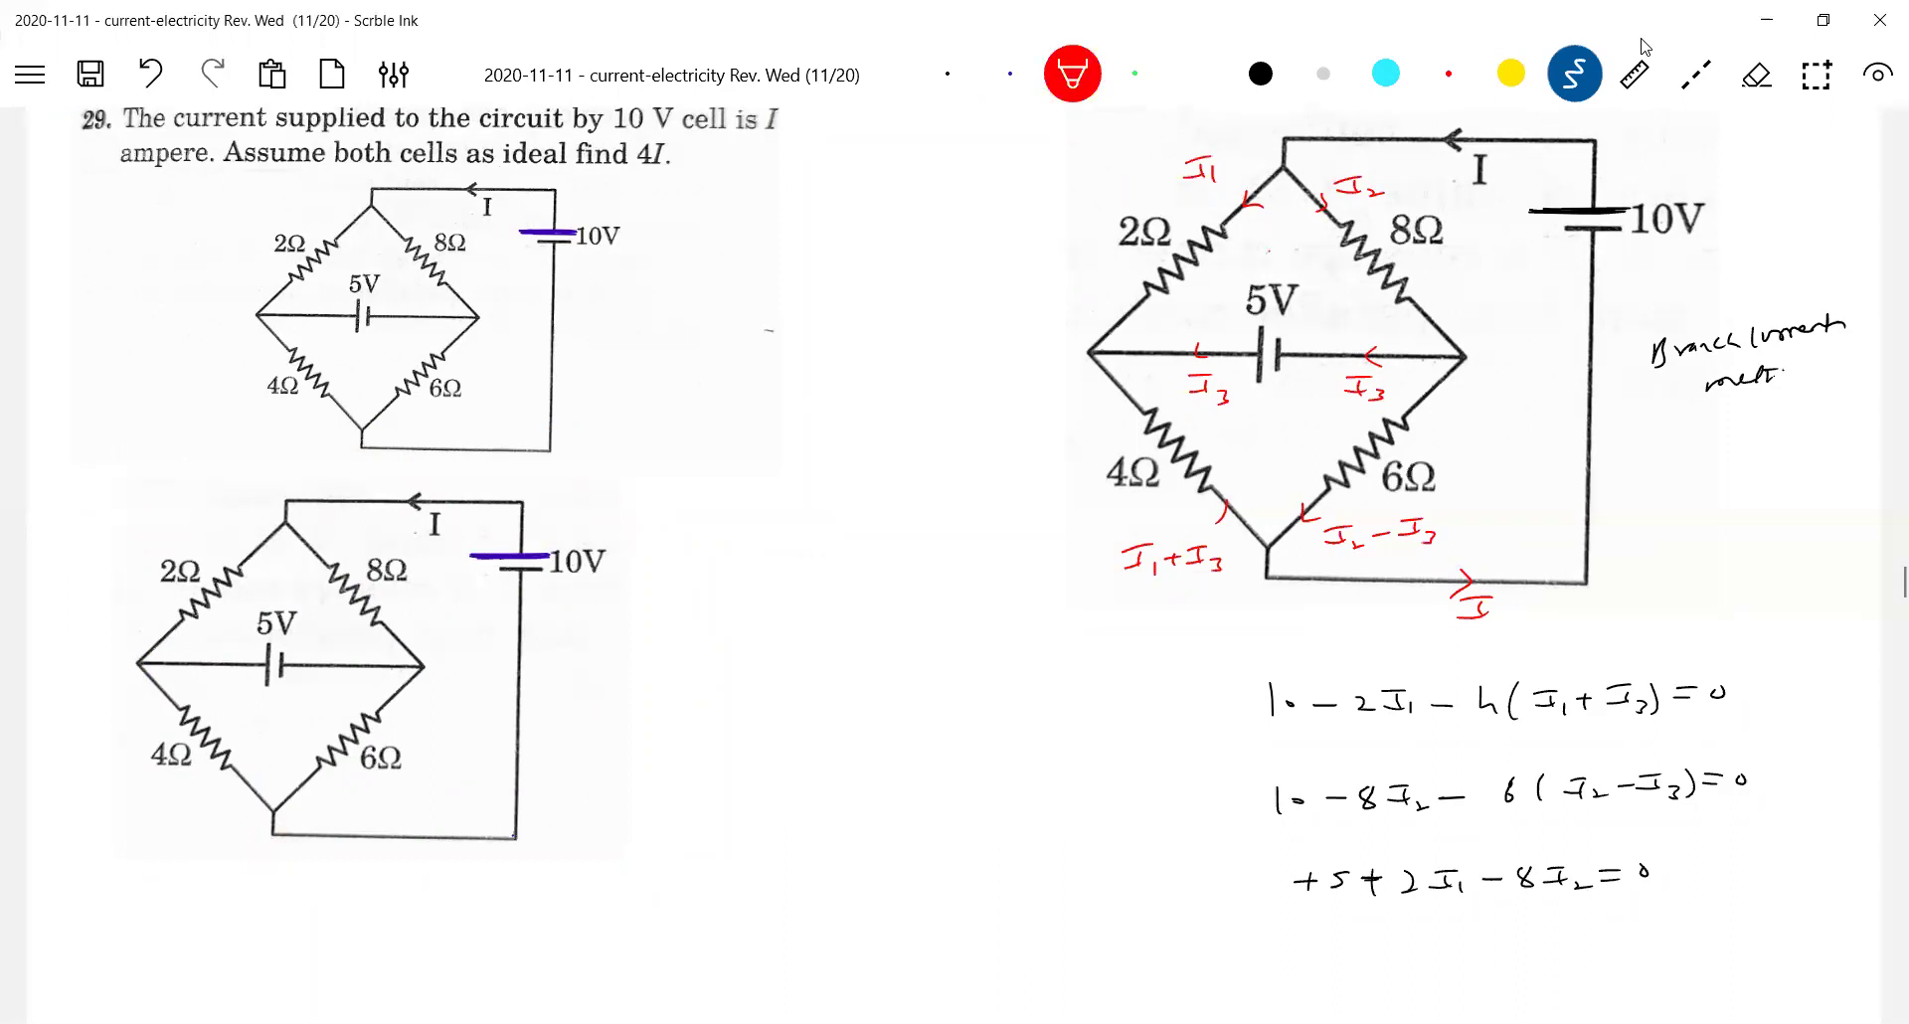
left_click_drag(265, 852, 296, 843)
left_click(271, 835)
Step: Write +10 V at the top node, 5+x on the left node and x on the right node
left_click_drag(215, 509, 231, 506)
mouse_move(224, 499)
left_mouse_down()
mouse_move(222, 518)
mouse_move(270, 487)
left_mouse_up()
left_click(249, 505)
mouse_move(80, 668)
left_mouse_down()
mouse_move(74, 688)
mouse_move(104, 669)
left_mouse_up()
left_click_drag(96, 663, 95, 680)
left_click_drag(109, 662, 112, 676)
left_click_drag(433, 670, 442, 688)
left_click_drag(450, 669, 437, 689)
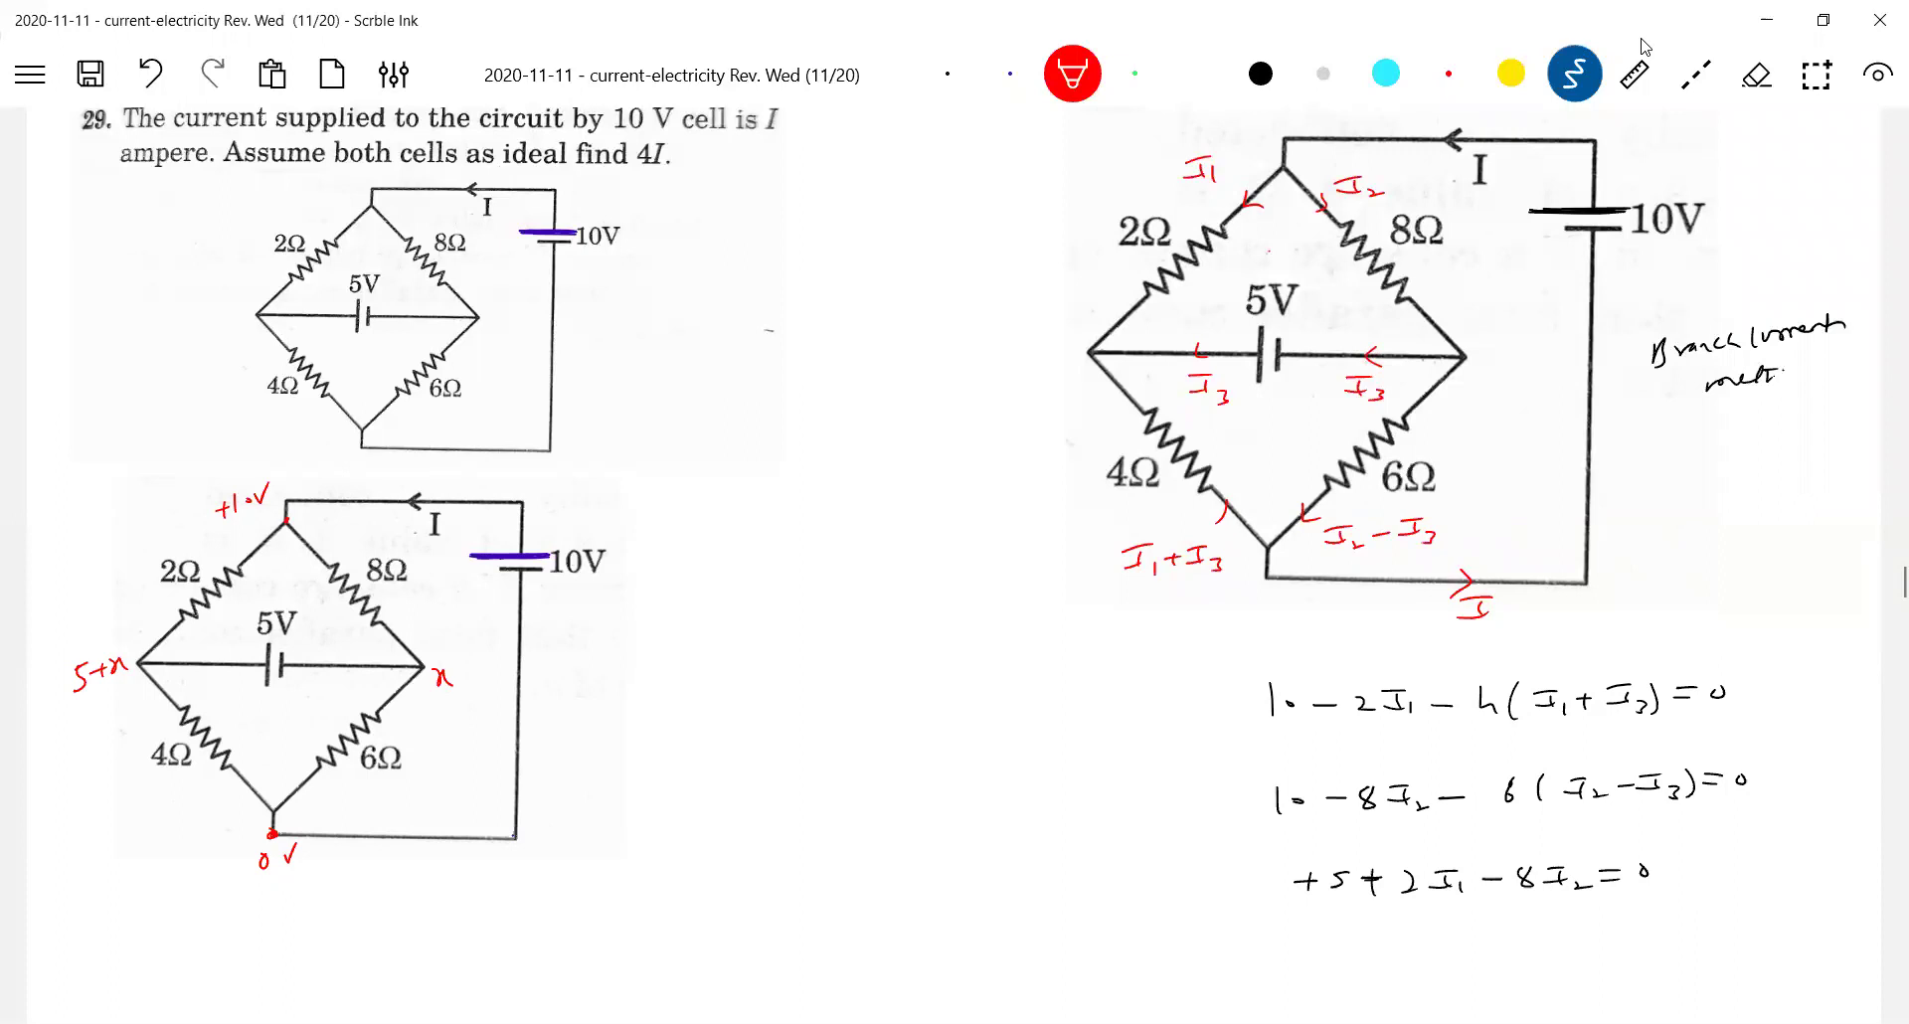
left_click(1877, 73)
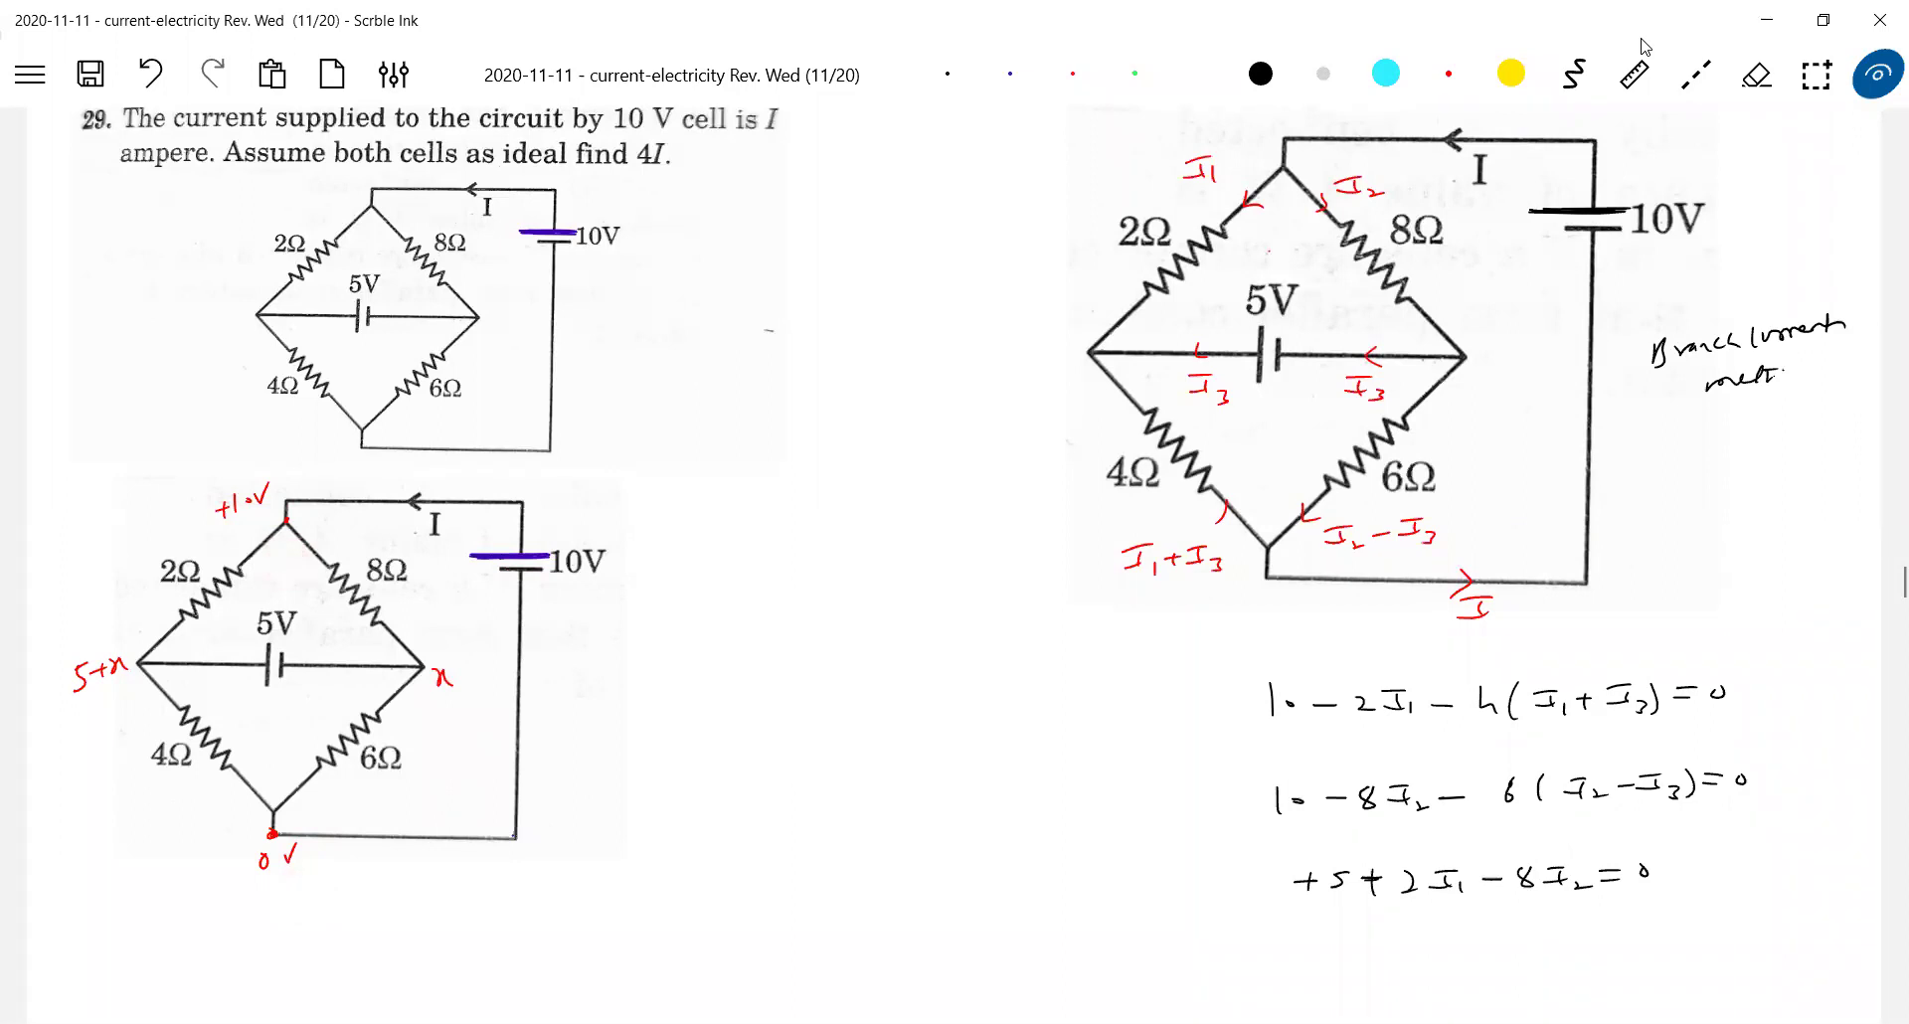
Step: Label the top node A and bottom node B in red, and write the heading 'at point A'
left_click(1073, 73)
left_click_drag(317, 535, 327, 532)
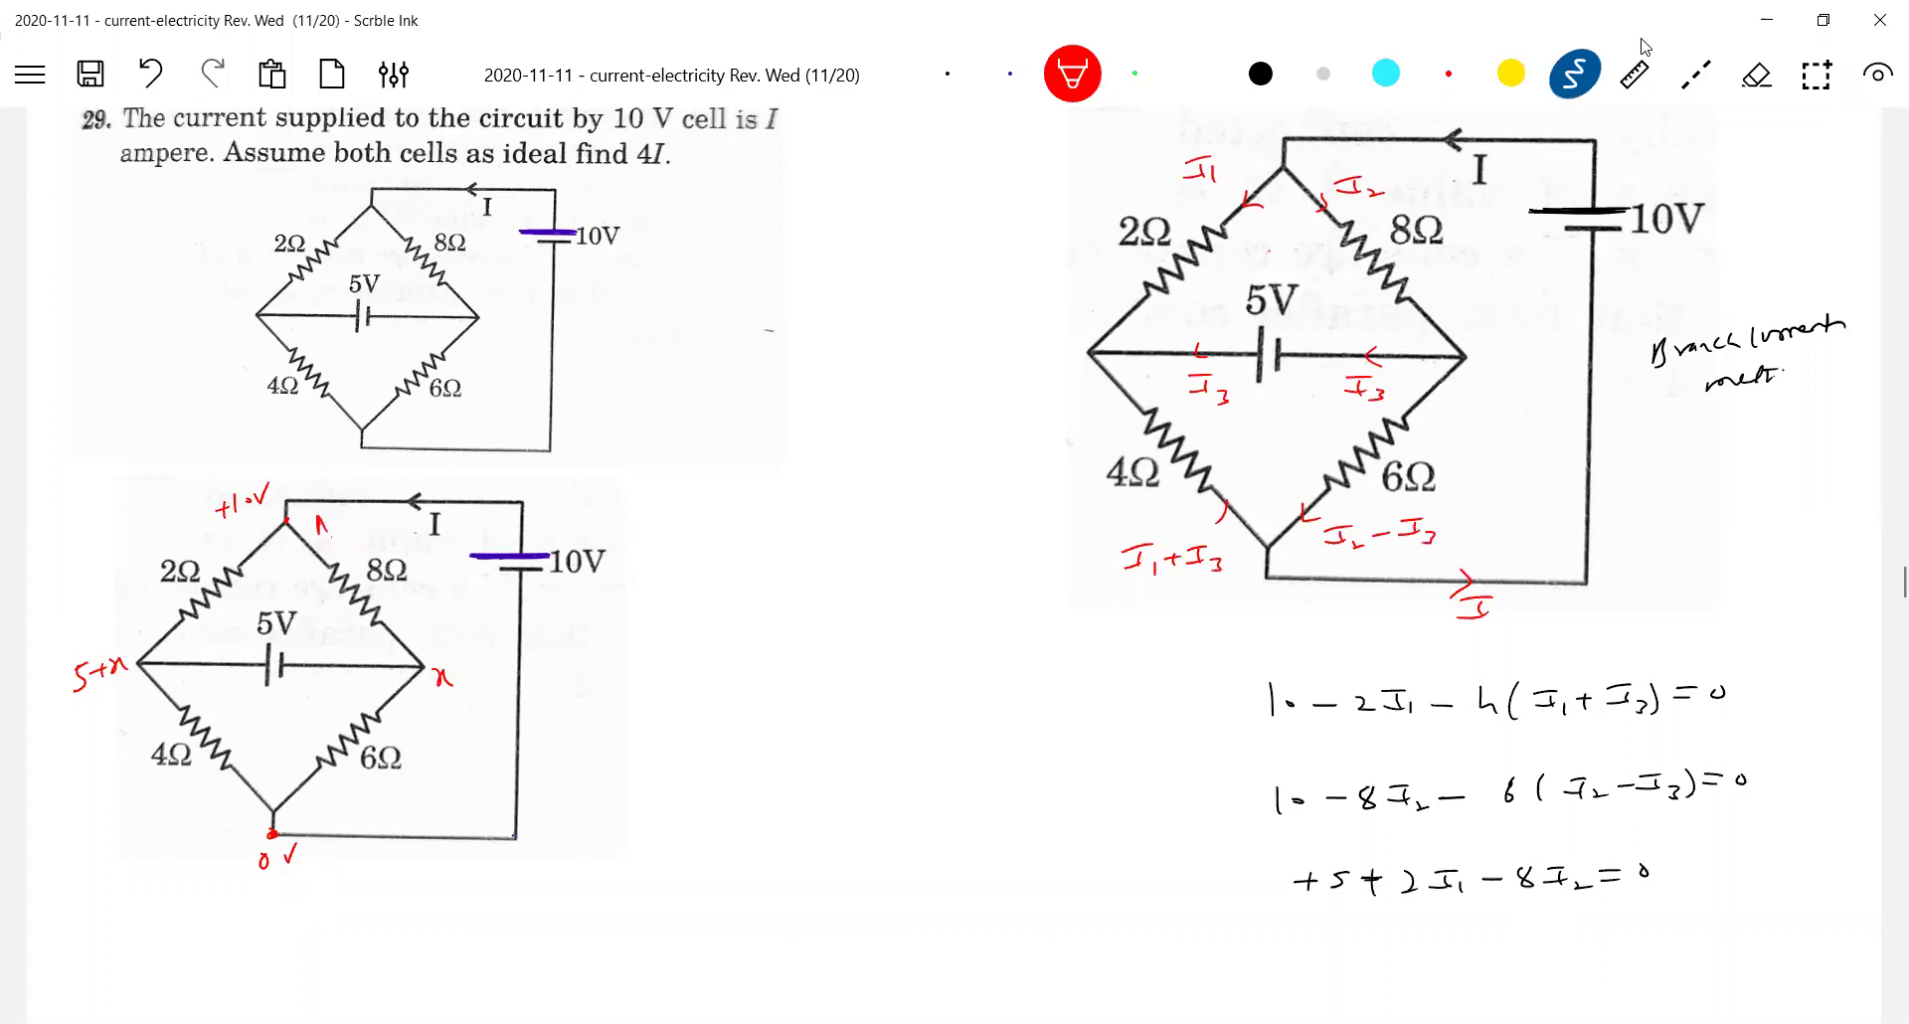
left_click_drag(295, 818, 306, 813)
left_click_drag(744, 482, 768, 483)
left_click_drag(791, 499, 821, 487)
left_click_drag(829, 491, 857, 477)
left_click_drag(861, 472, 899, 482)
Step: Begin the current equation as 'I = 10 −', correcting the + into =
left_click_drag(695, 534, 728, 532)
left_click_drag(695, 553, 715, 556)
left_click_drag(733, 542, 757, 541)
left_click_drag(746, 532, 745, 550)
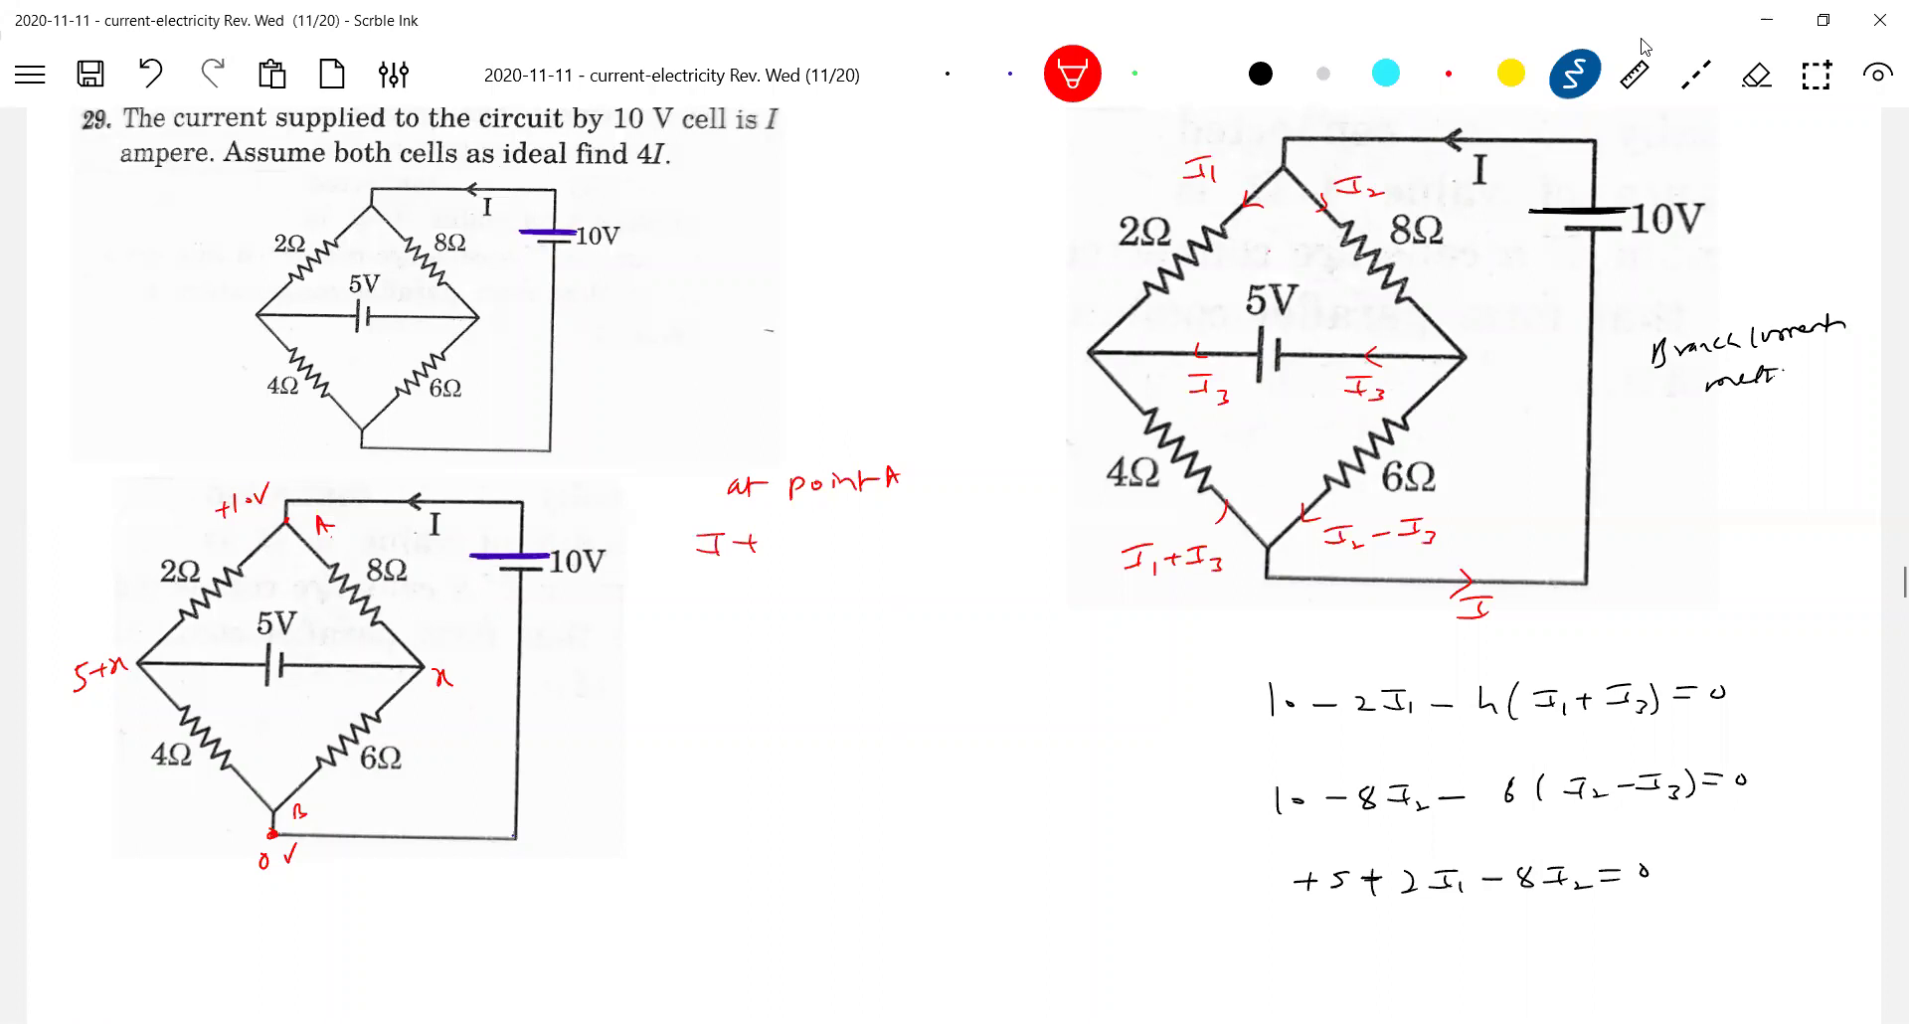
left_click_drag(736, 542, 775, 551)
left_click_drag(807, 529, 809, 551)
left_click_drag(823, 537, 822, 538)
mouse_move(847, 539)
left_mouse_down()
mouse_move(888, 536)
mouse_move(870, 559)
left_mouse_up()
Step: Complete the equation with (5+x) over 2 plus (10 − x) over 8
left_click_drag(898, 545, 913, 544)
mouse_move(905, 534)
left_mouse_down()
mouse_move(906, 554)
mouse_move(935, 549)
left_mouse_up()
left_click_drag(933, 535, 920, 549)
left_click_drag(939, 523, 945, 559)
mouse_move(828, 571)
left_mouse_down()
mouse_move(902, 570)
mouse_move(899, 594)
mouse_move(981, 543)
left_mouse_up()
mouse_move(970, 534)
left_mouse_down()
mouse_move(969, 555)
mouse_move(1004, 545)
left_mouse_up()
left_click_drag(1018, 535, 1049, 541)
left_click_drag(1058, 528, 1081, 550)
left_click_drag(1002, 561, 1070, 560)
left_click_drag(1046, 567, 1044, 585)
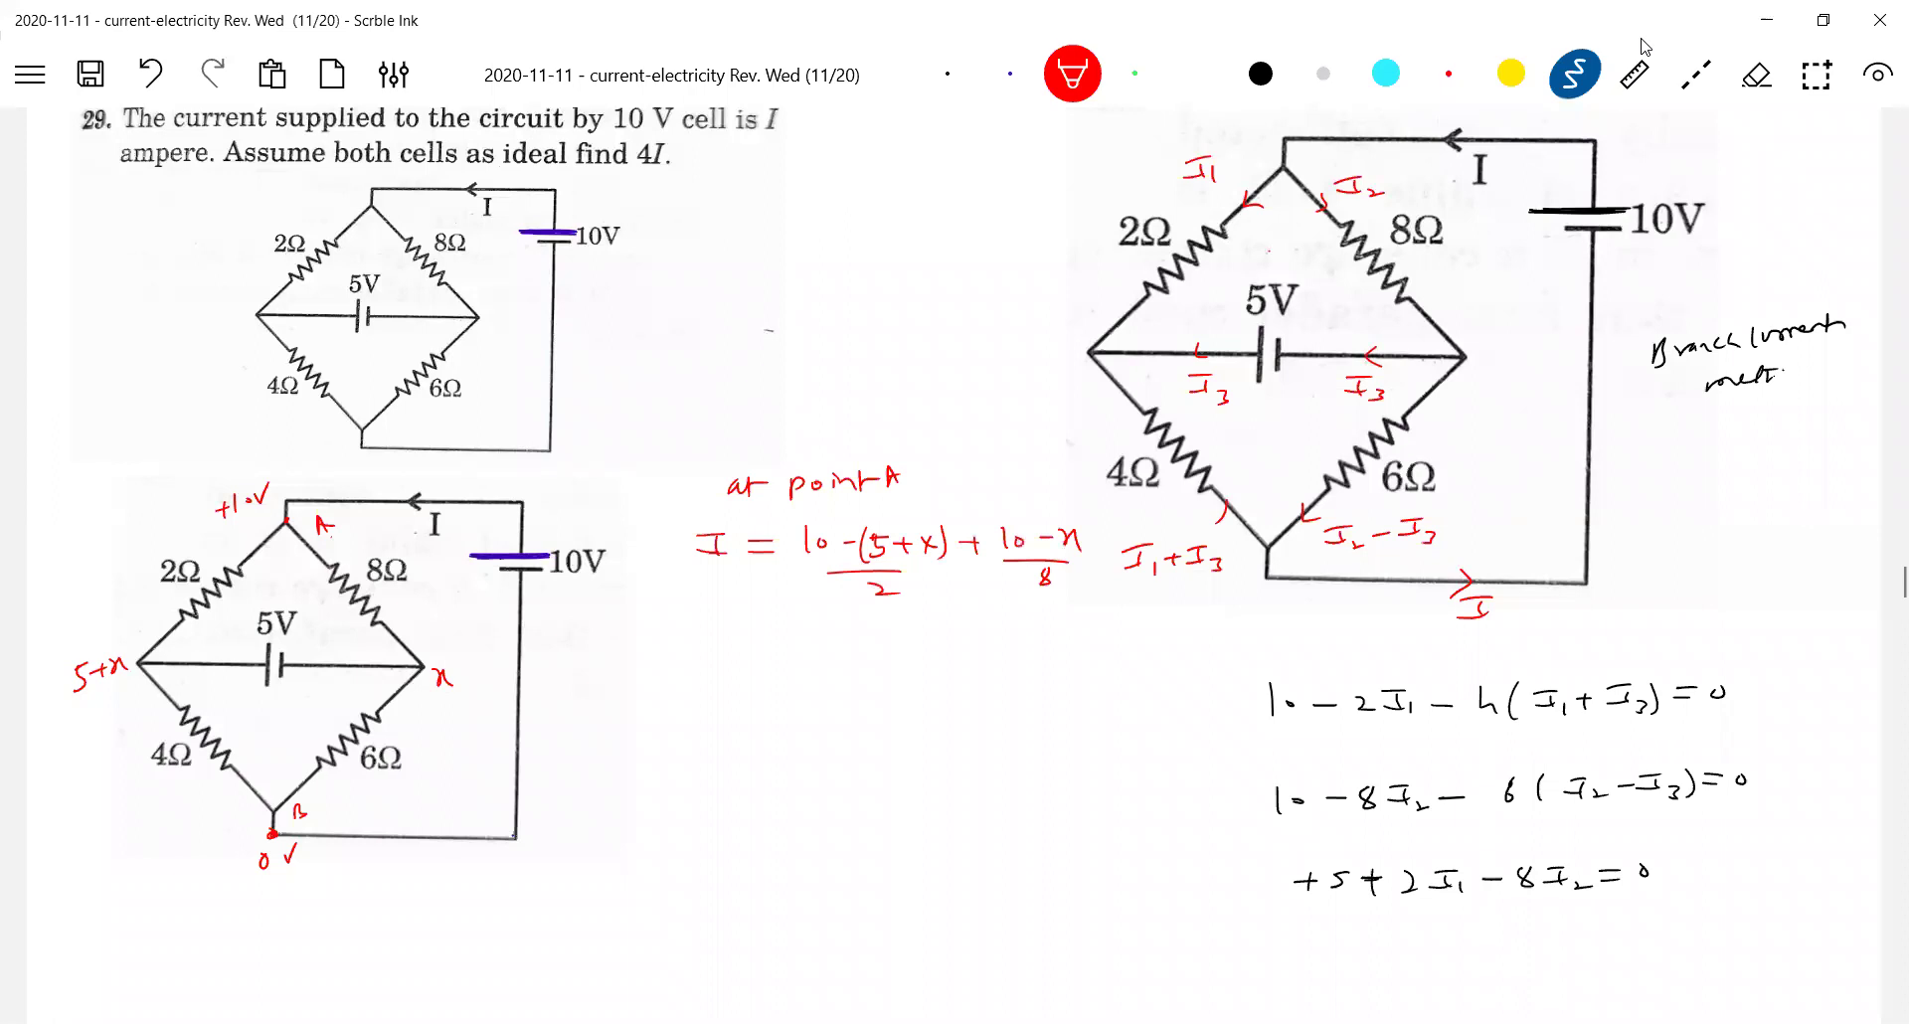